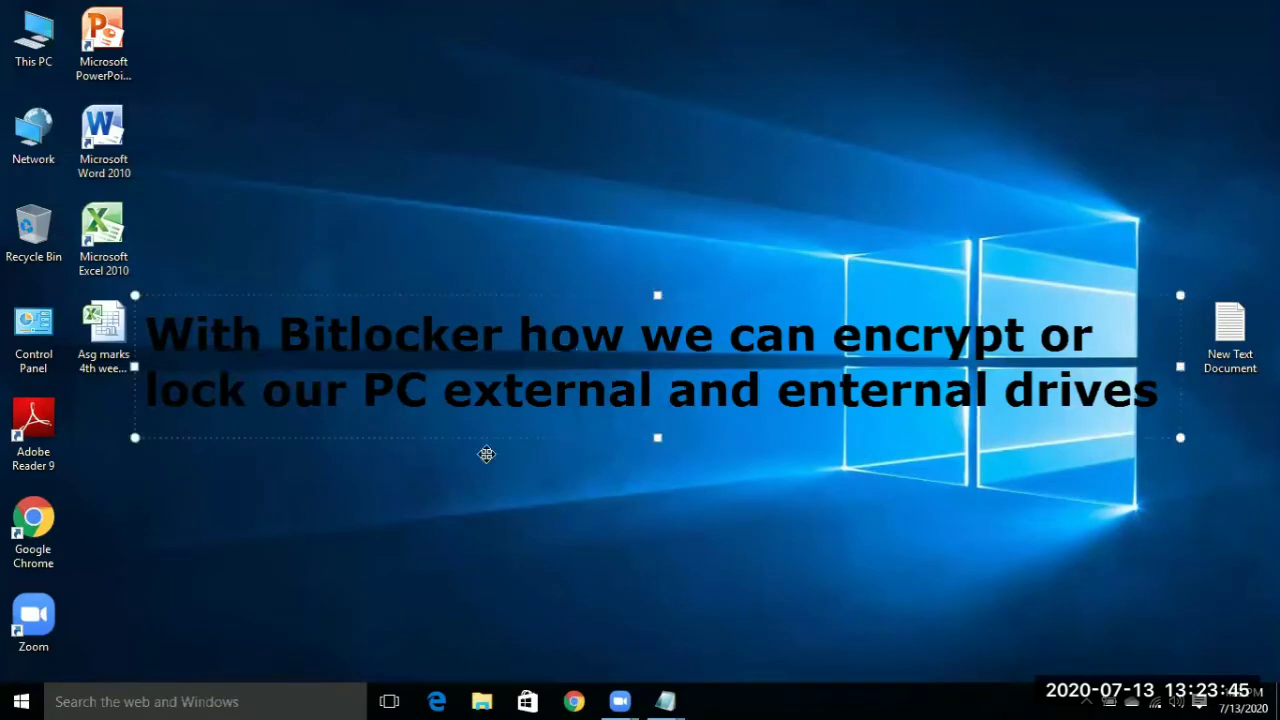
- Open the desktop's New Text Document with the BitLocker notes in Notepad
{"action": "left_click", "coordinate": [708, 341]}
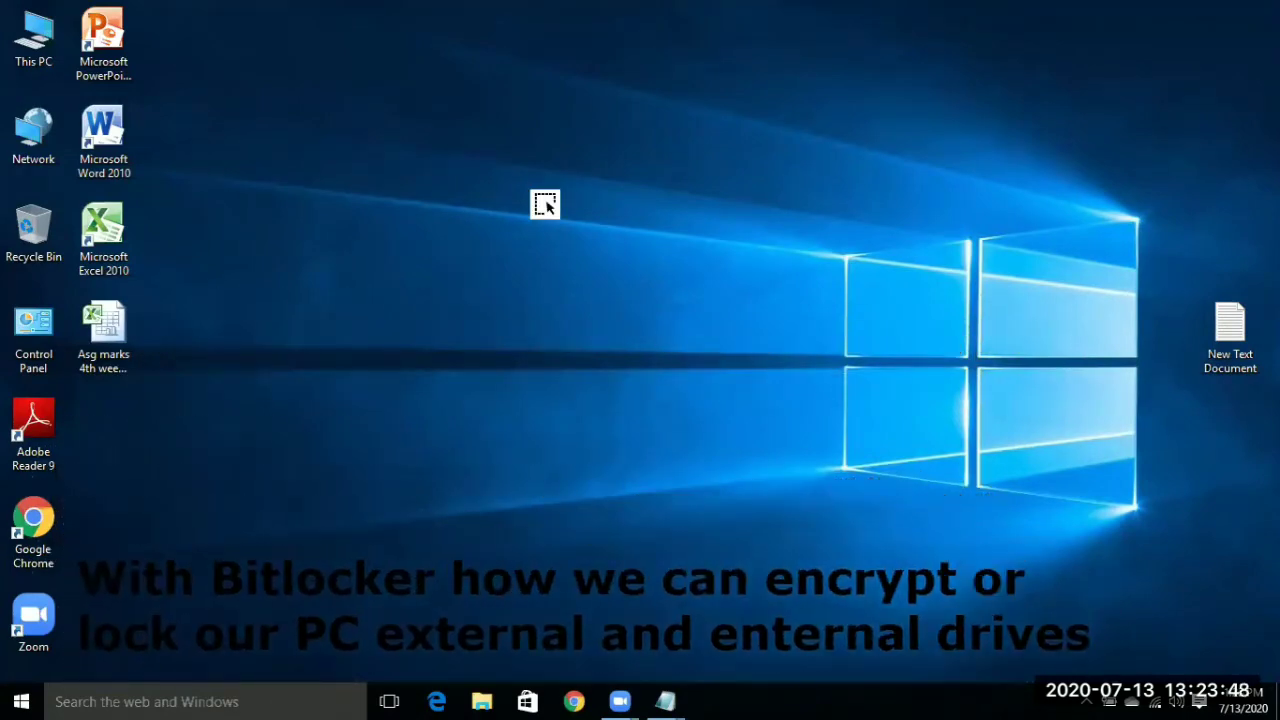
{"action": "double_click", "coordinate": [1230, 330]}
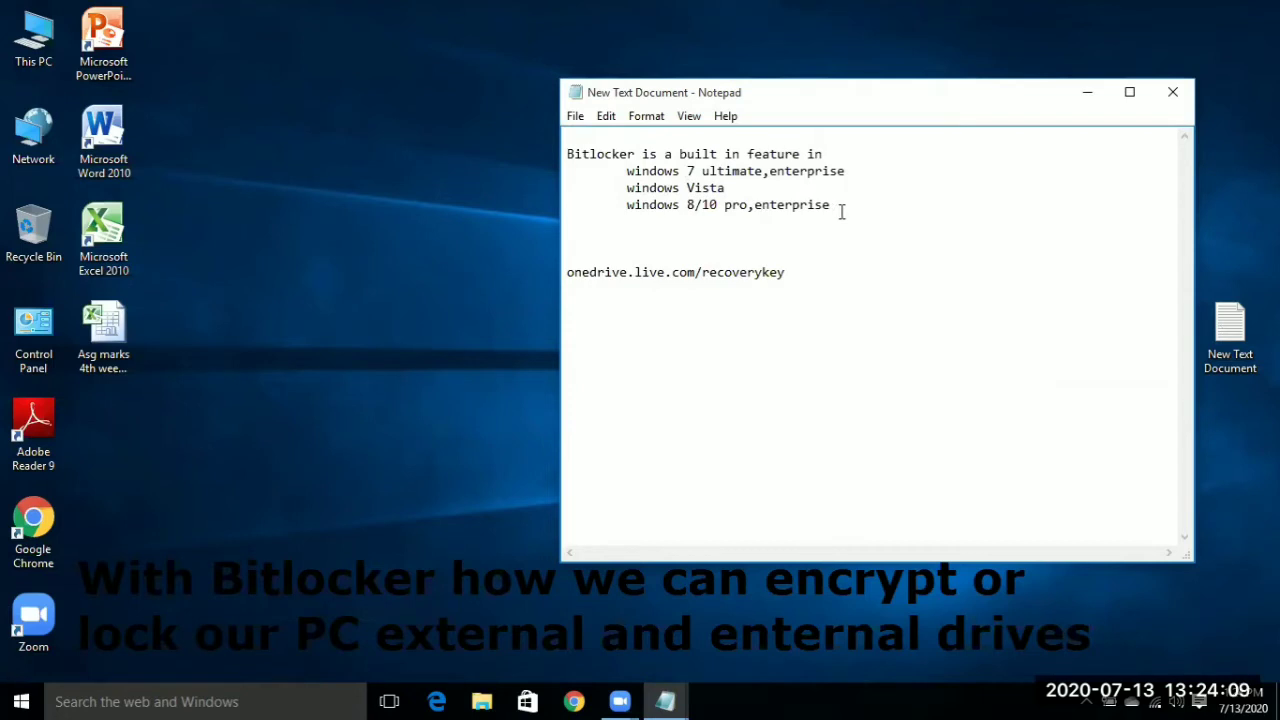
- Close the Notepad window showing the BitLocker notes
{"action": "left_click", "coordinate": [1176, 92]}
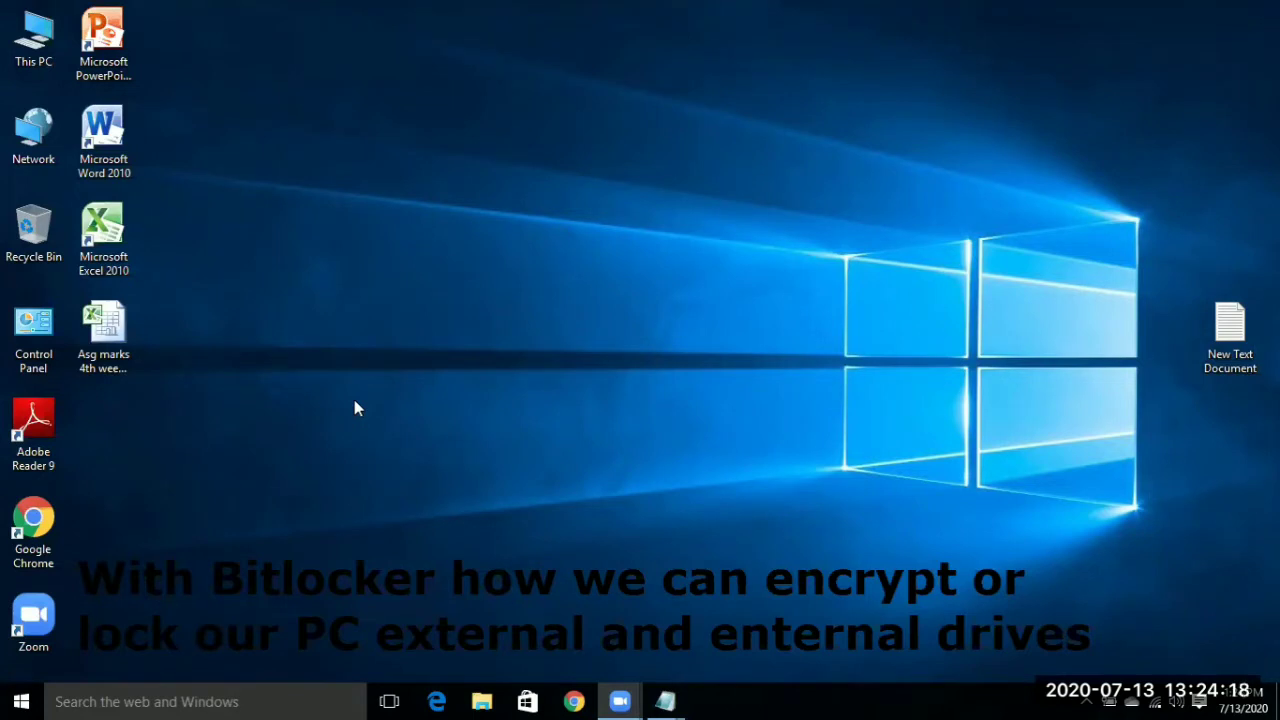
{"action": "double_click", "coordinate": [43, 50]}
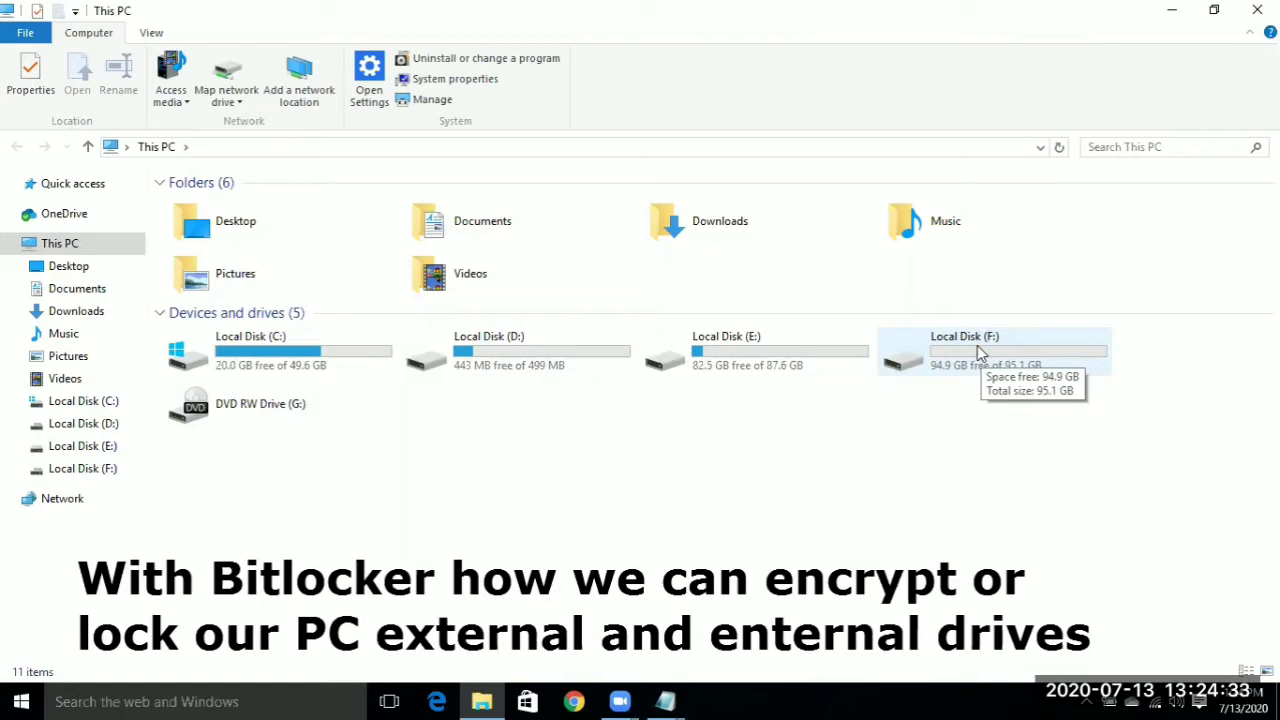
{"action": "double_click", "coordinate": [980, 350]}
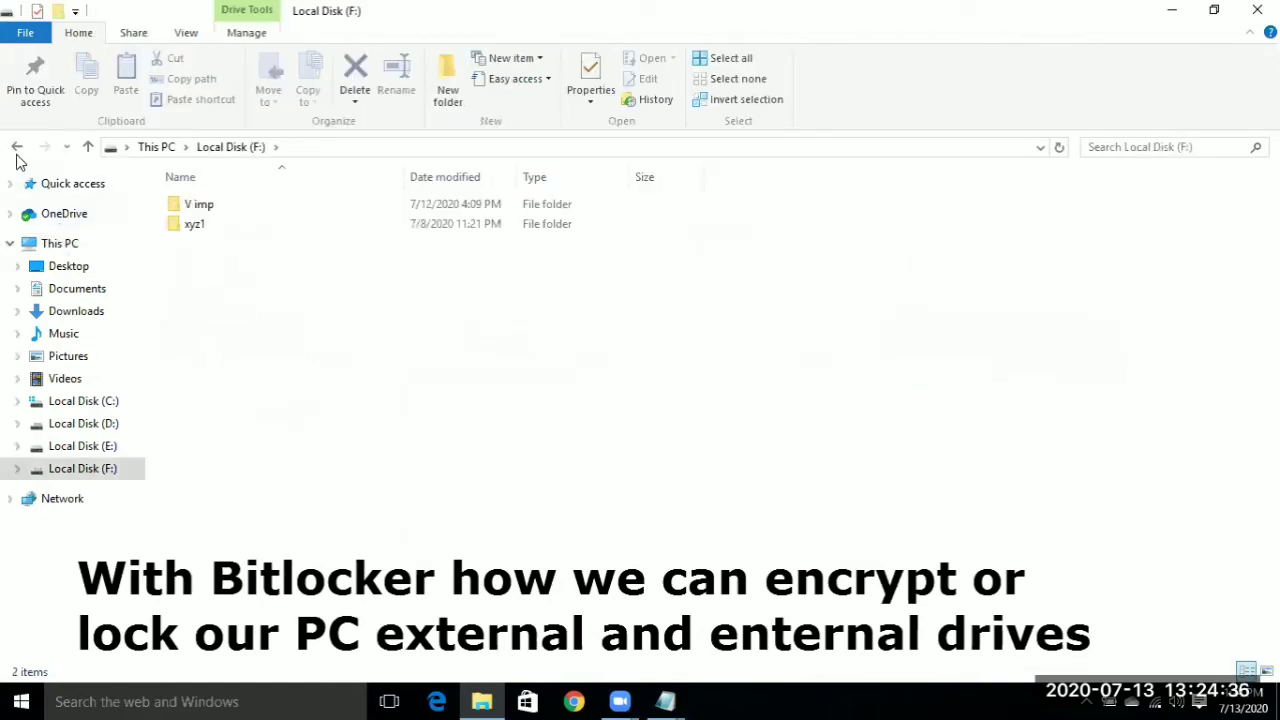
{"action": "left_click", "coordinate": [17, 148]}
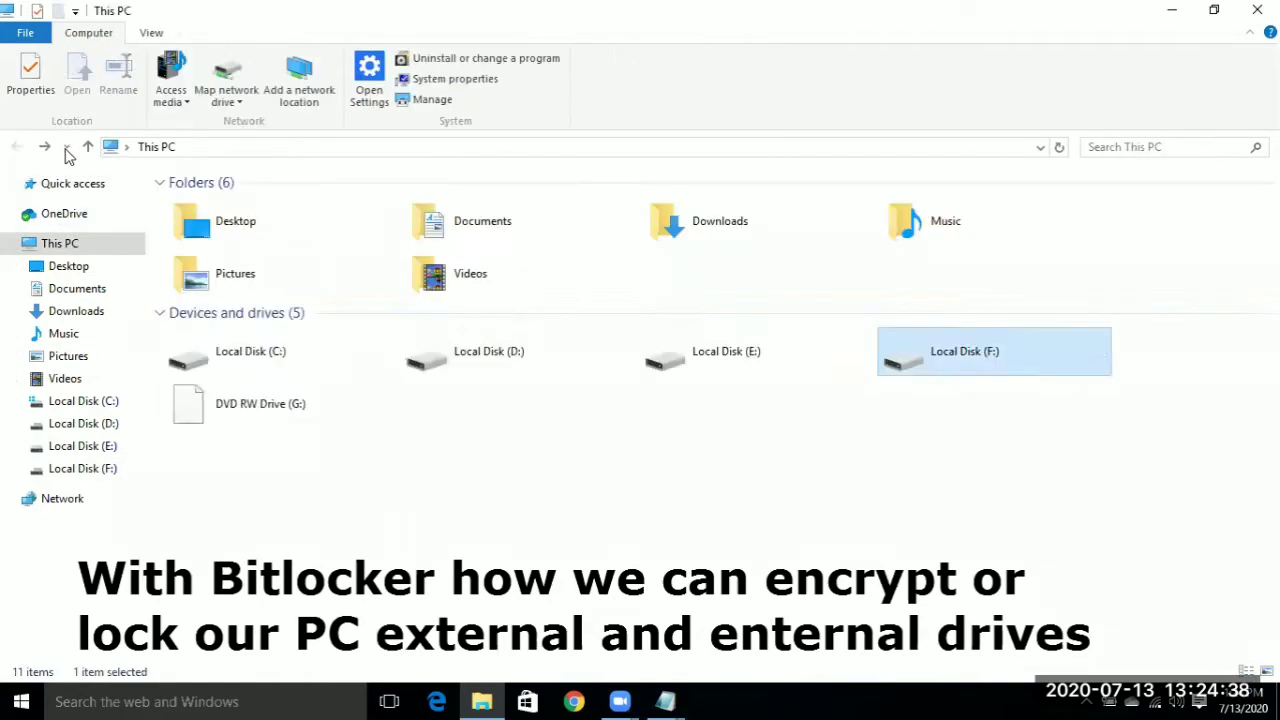
{"action": "right_click", "coordinate": [962, 341]}
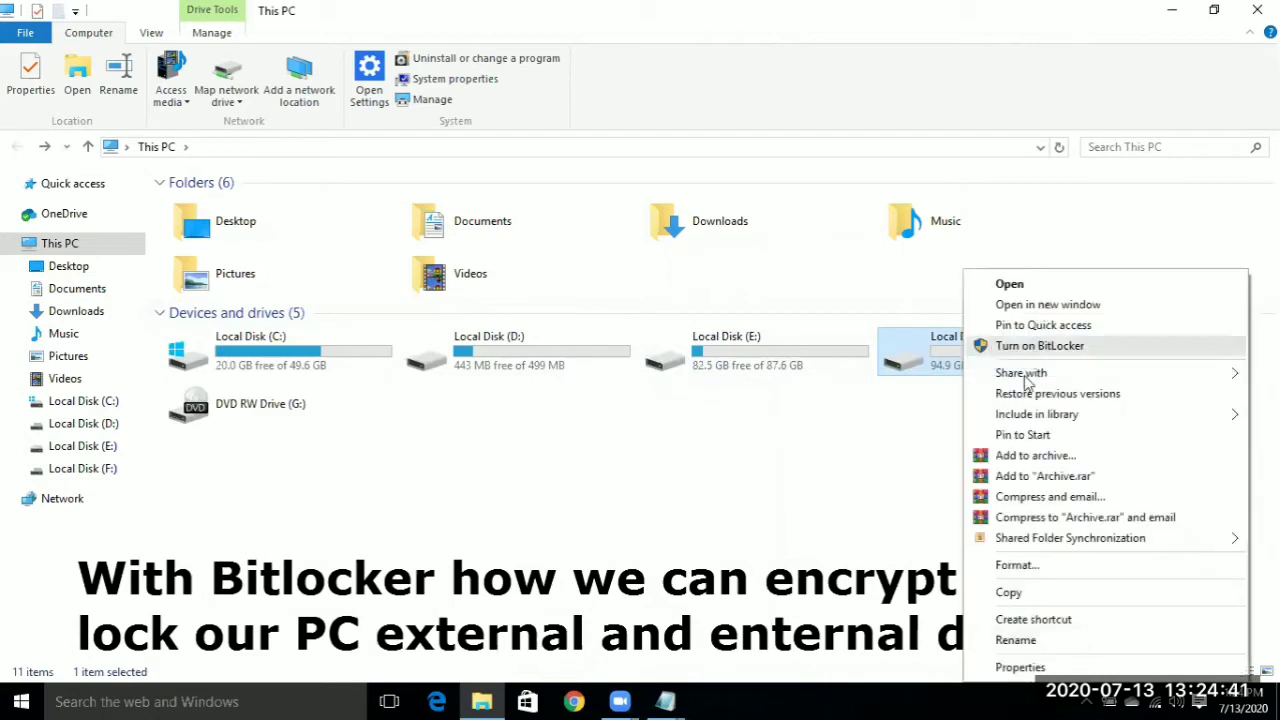
{"action": "left_click", "coordinate": [1047, 348]}
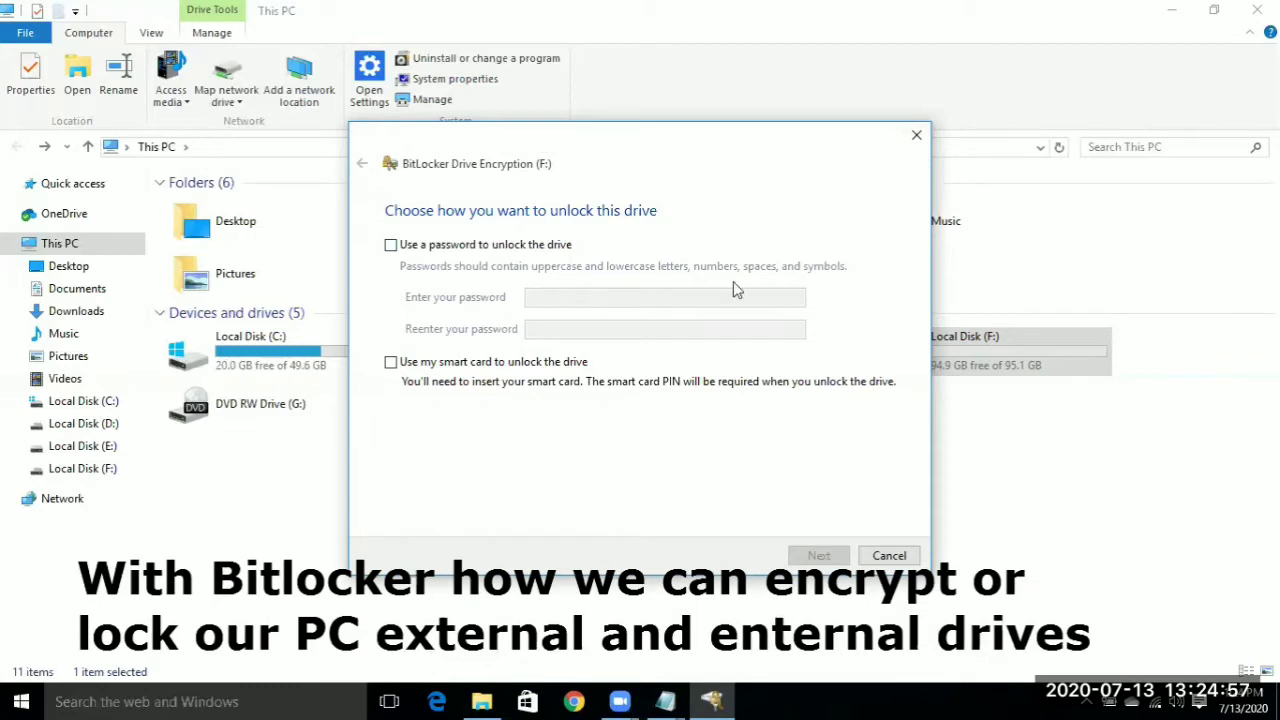
{"action": "left_click", "coordinate": [916, 134]}
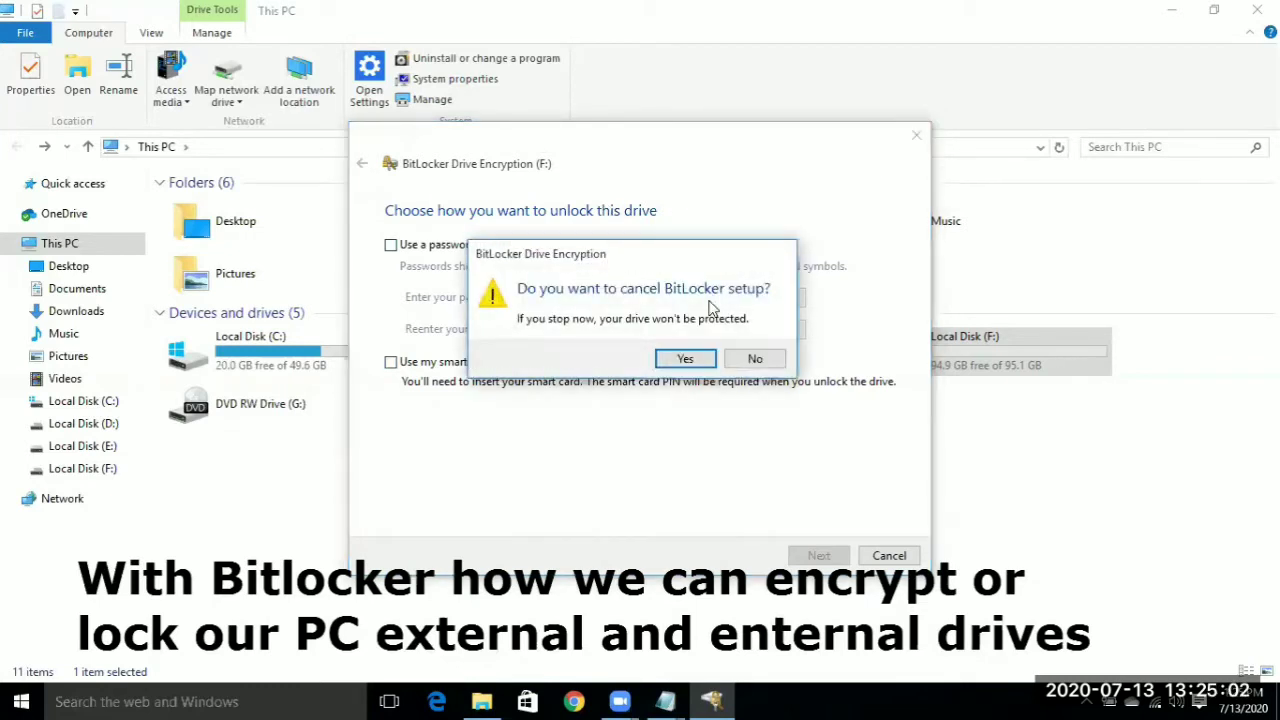
{"action": "left_click", "coordinate": [695, 362]}
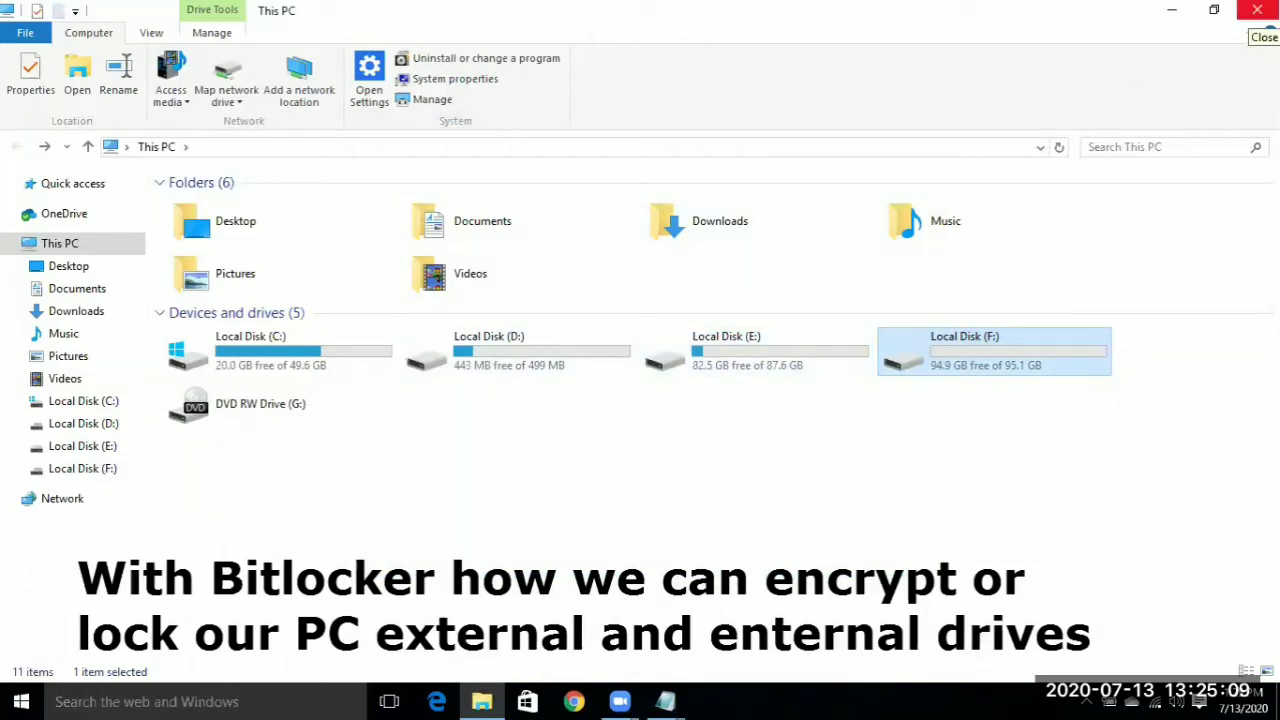
{"action": "left_click", "coordinate": [1257, 10]}
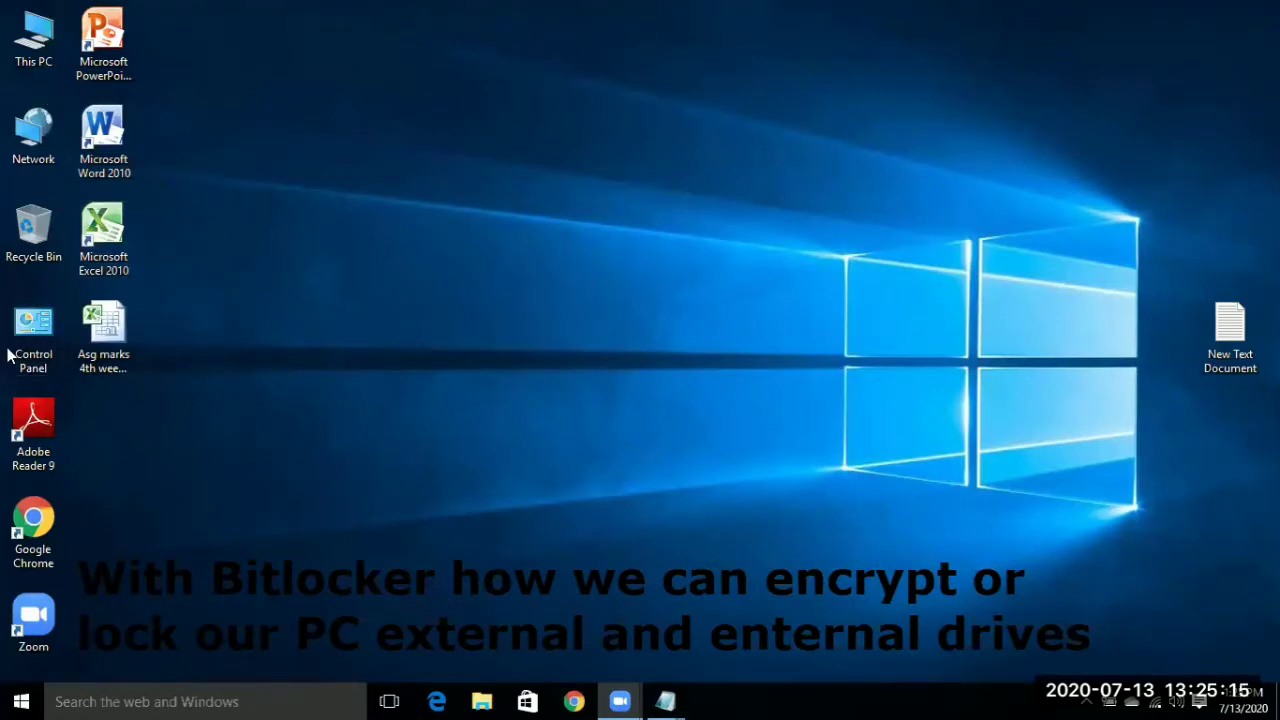
- Search for 'control' and go to Control Panel's System and Security > BitLocker Drive Encryption
{"action": "left_click", "coordinate": [130, 700]}
{"action": "type", "text": "contro"}
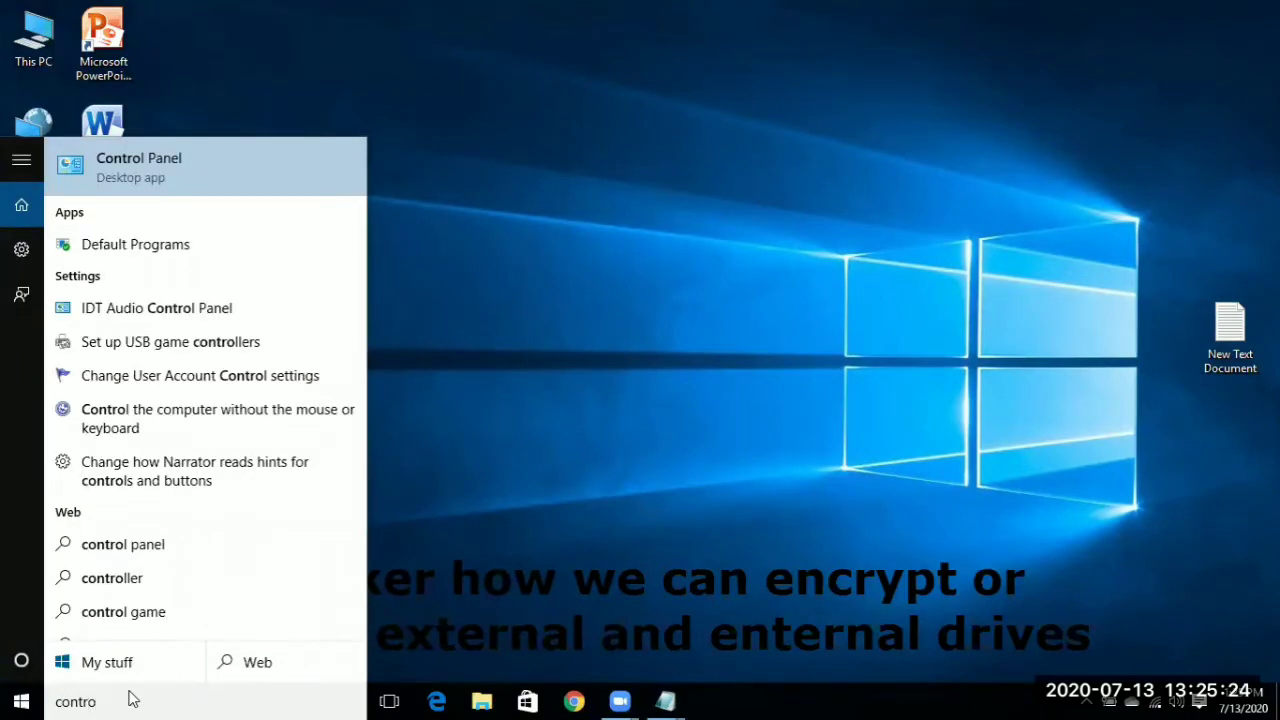
{"action": "type", "text": "l"}
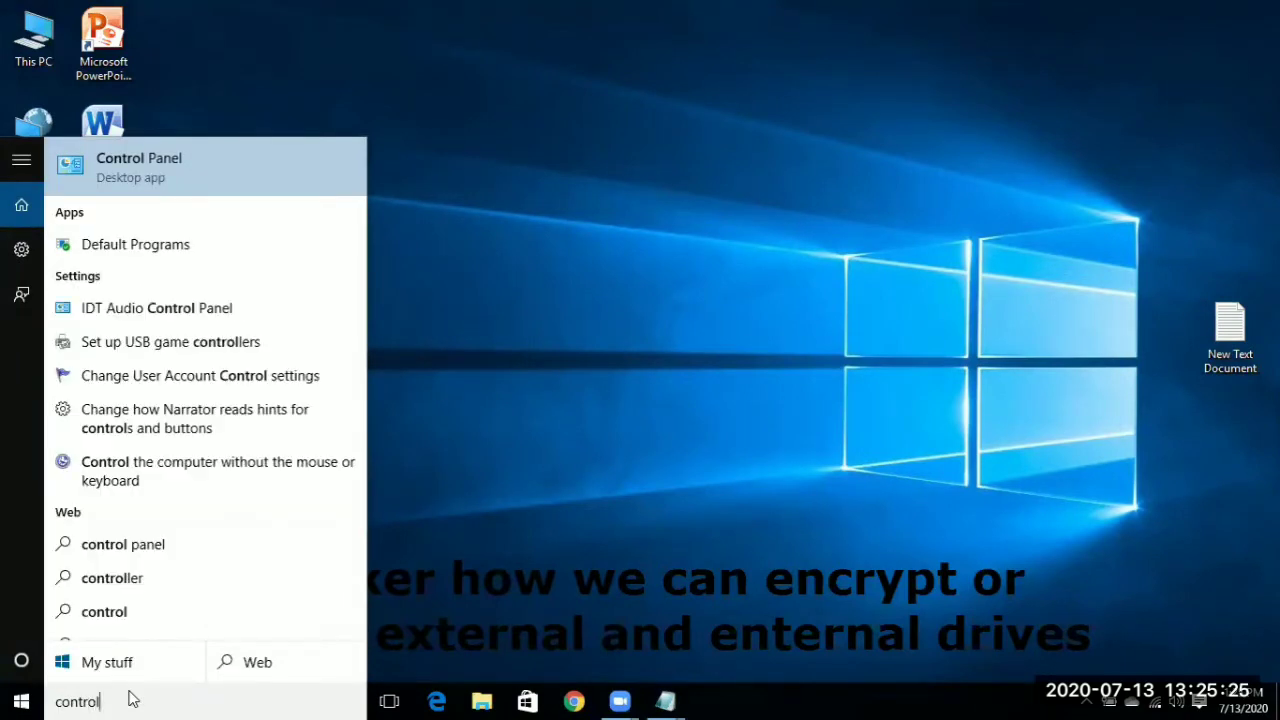
{"action": "left_click", "coordinate": [214, 172]}
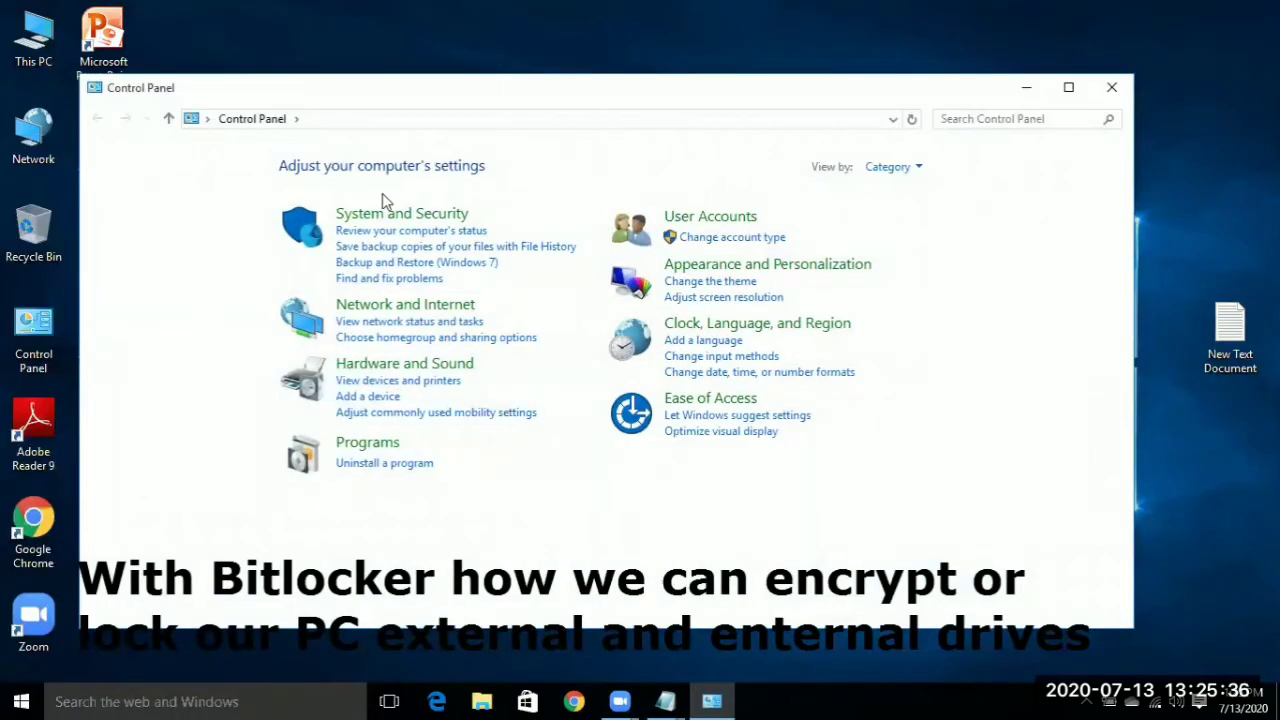
{"action": "left_click", "coordinate": [400, 213]}
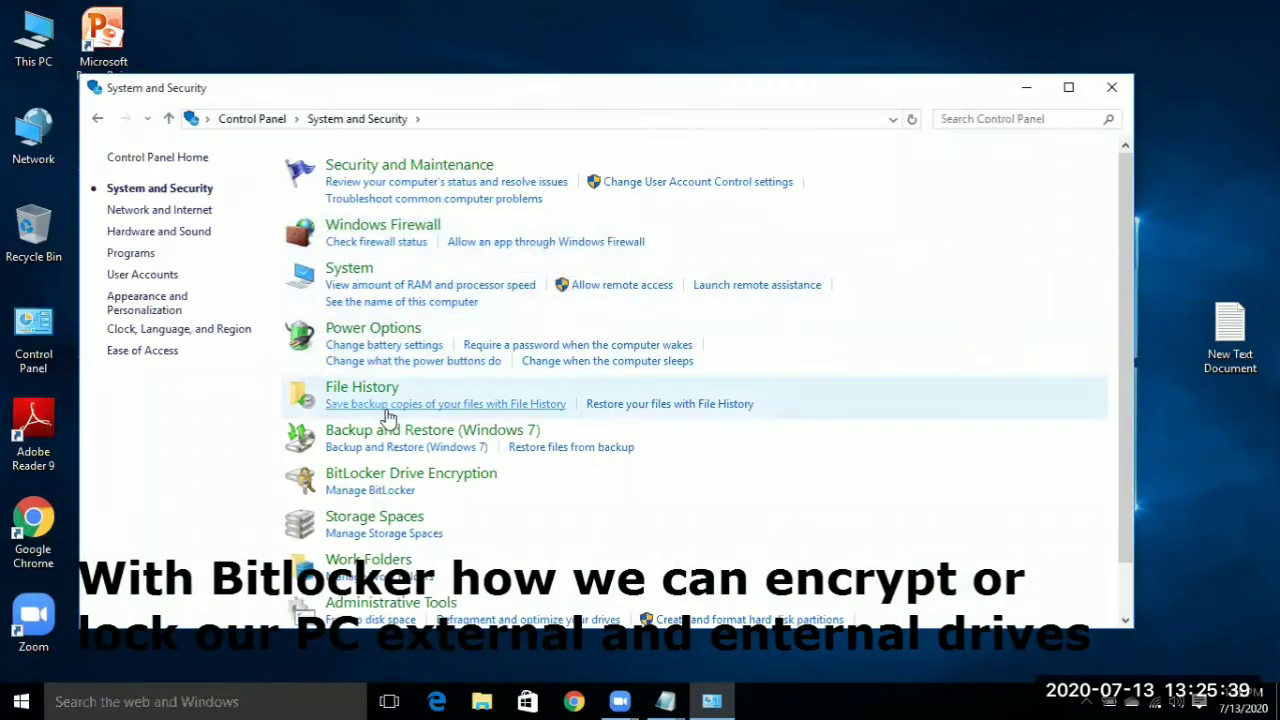
{"action": "left_click", "coordinate": [405, 482]}
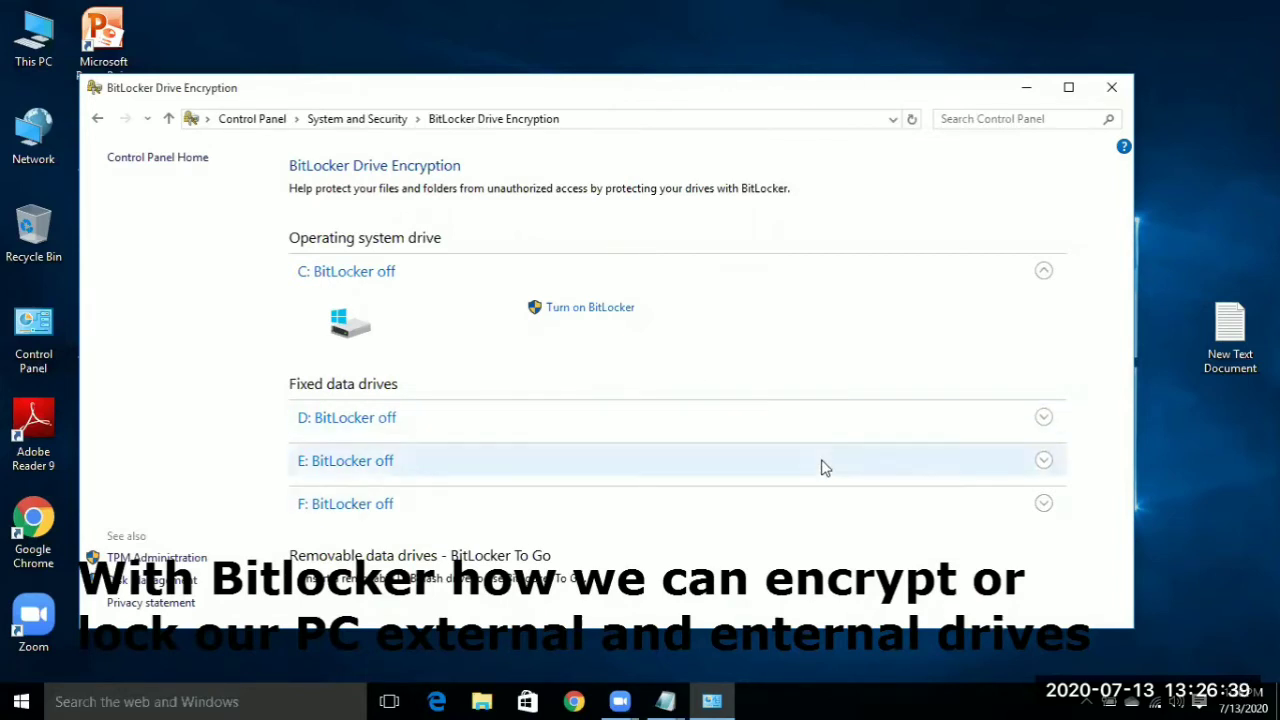
- Turn on BitLocker for drive F: from its expanded row
{"action": "left_click", "coordinate": [1044, 504]}
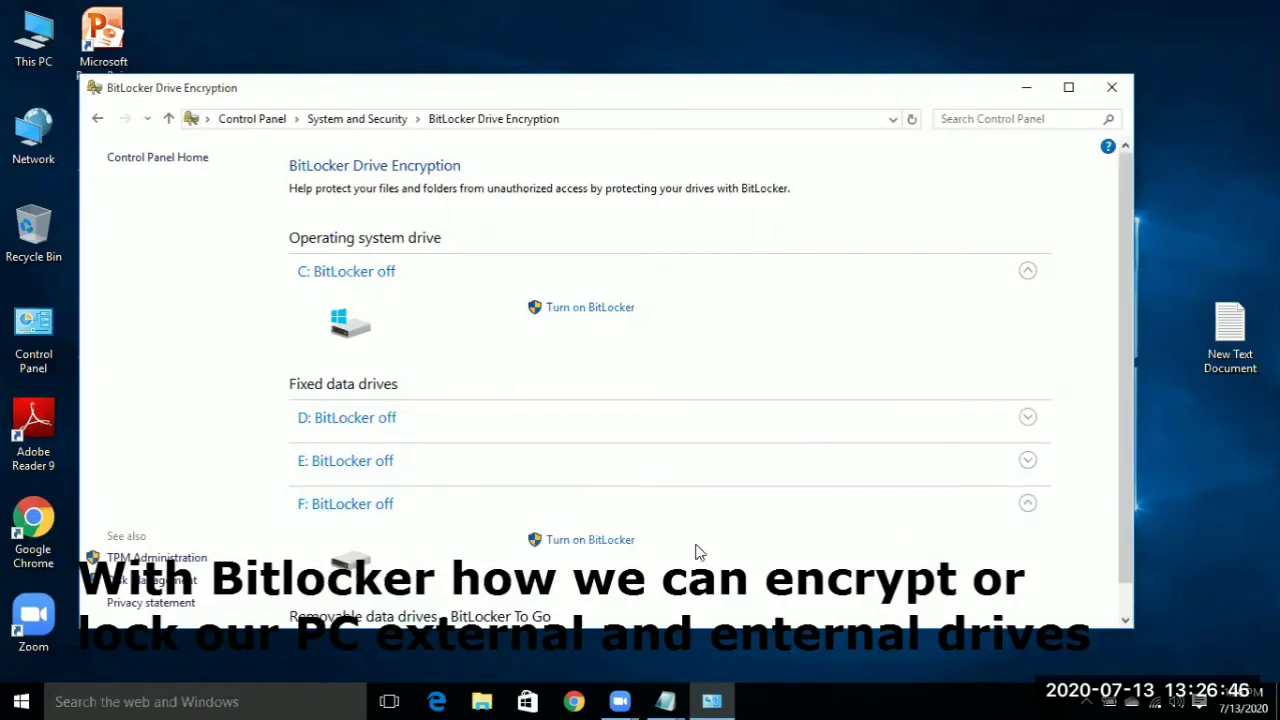
{"action": "left_click", "coordinate": [597, 540]}
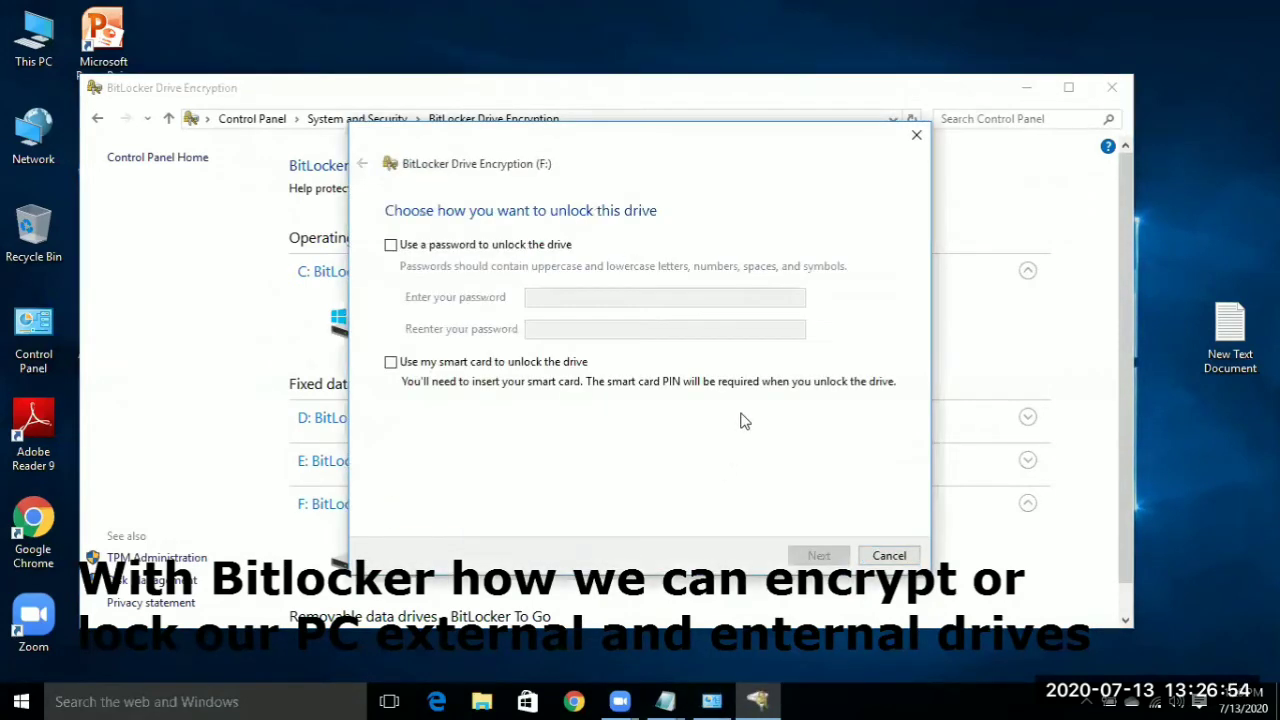
- Choose password unlock for drive F:, enter and confirm the unlock password, and continue
{"action": "left_click", "coordinate": [391, 246]}
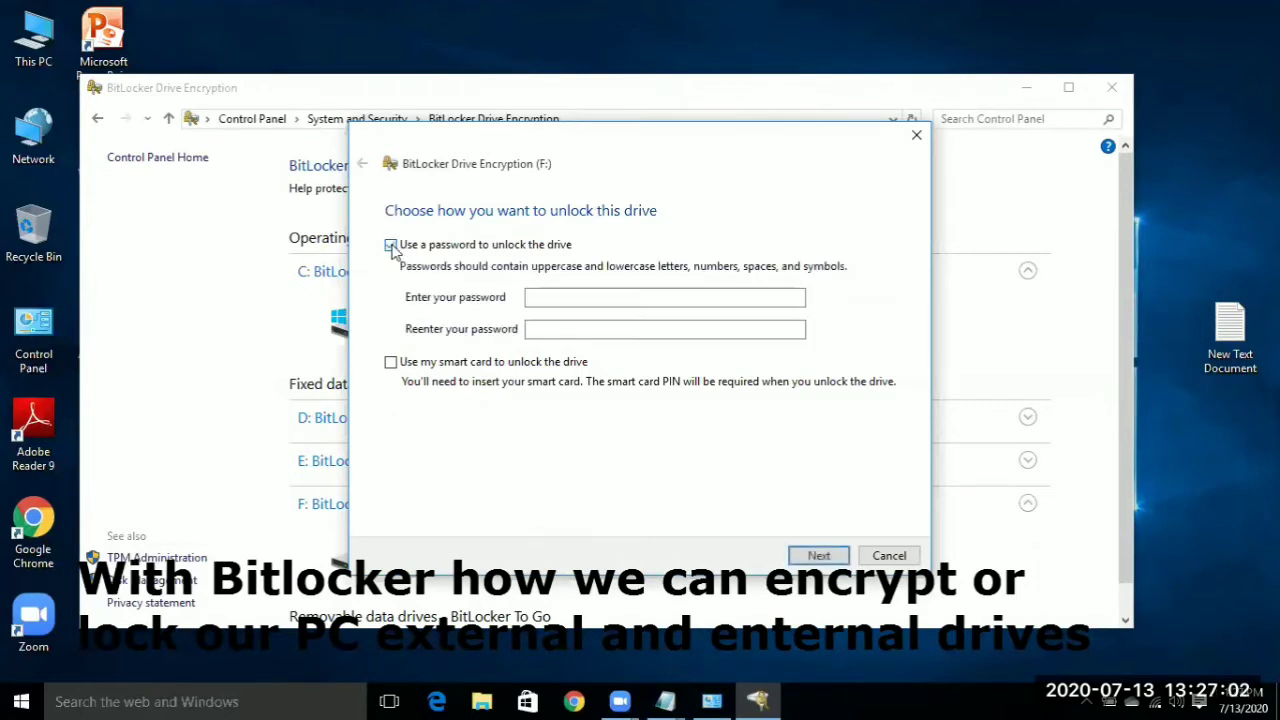
{"action": "left_click", "coordinate": [550, 297]}
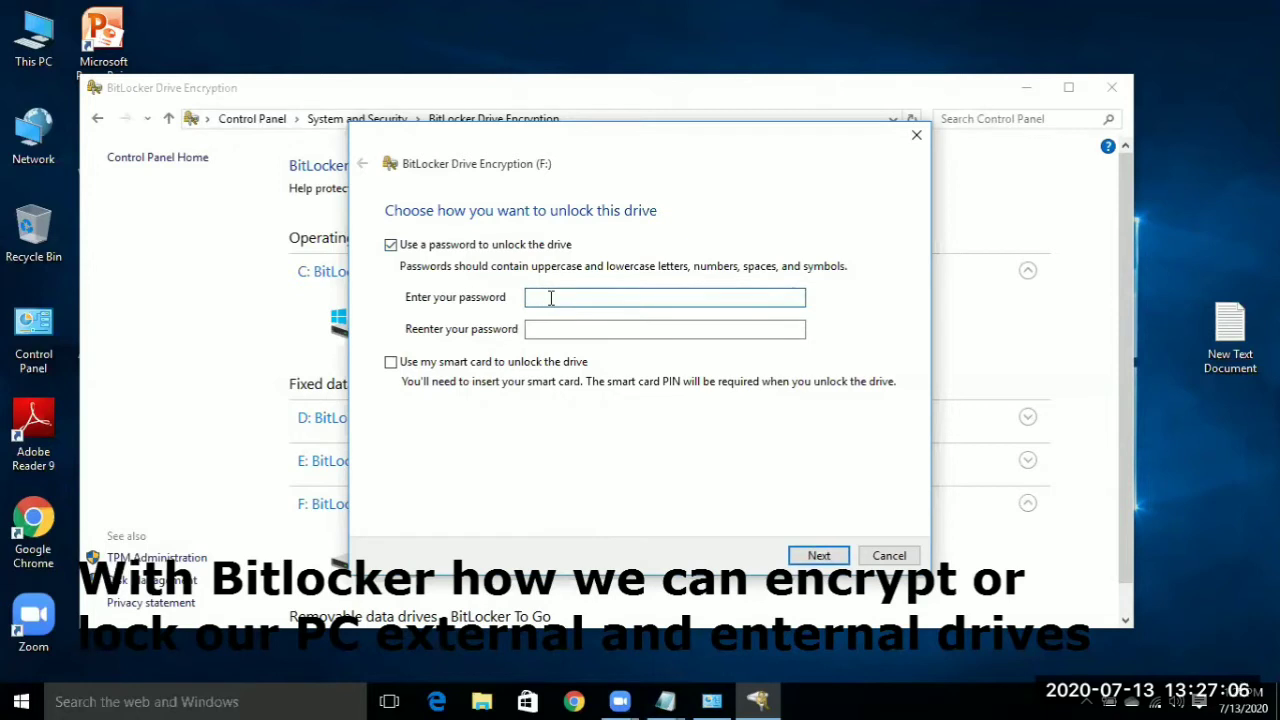
{"action": "type", "text": "1234567890"}
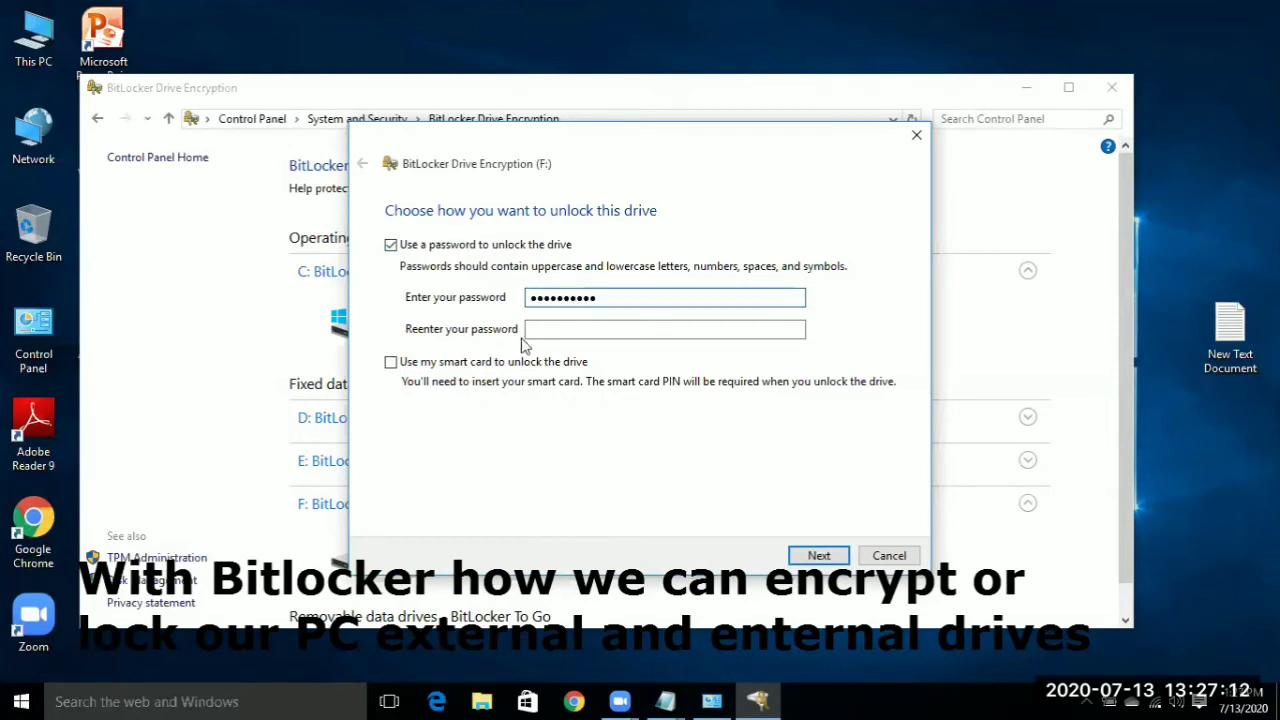
{"action": "left_click", "coordinate": [563, 329]}
{"action": "type", "text": "1234"}
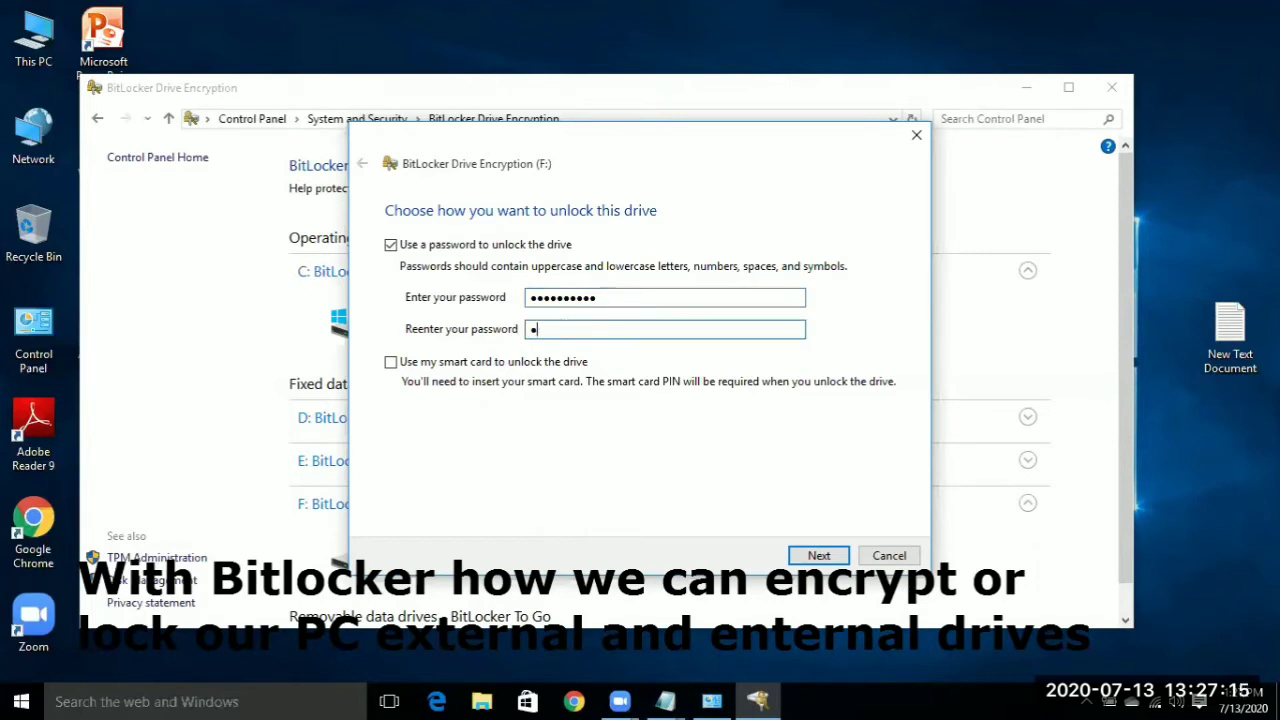
{"action": "type", "text": "567890"}
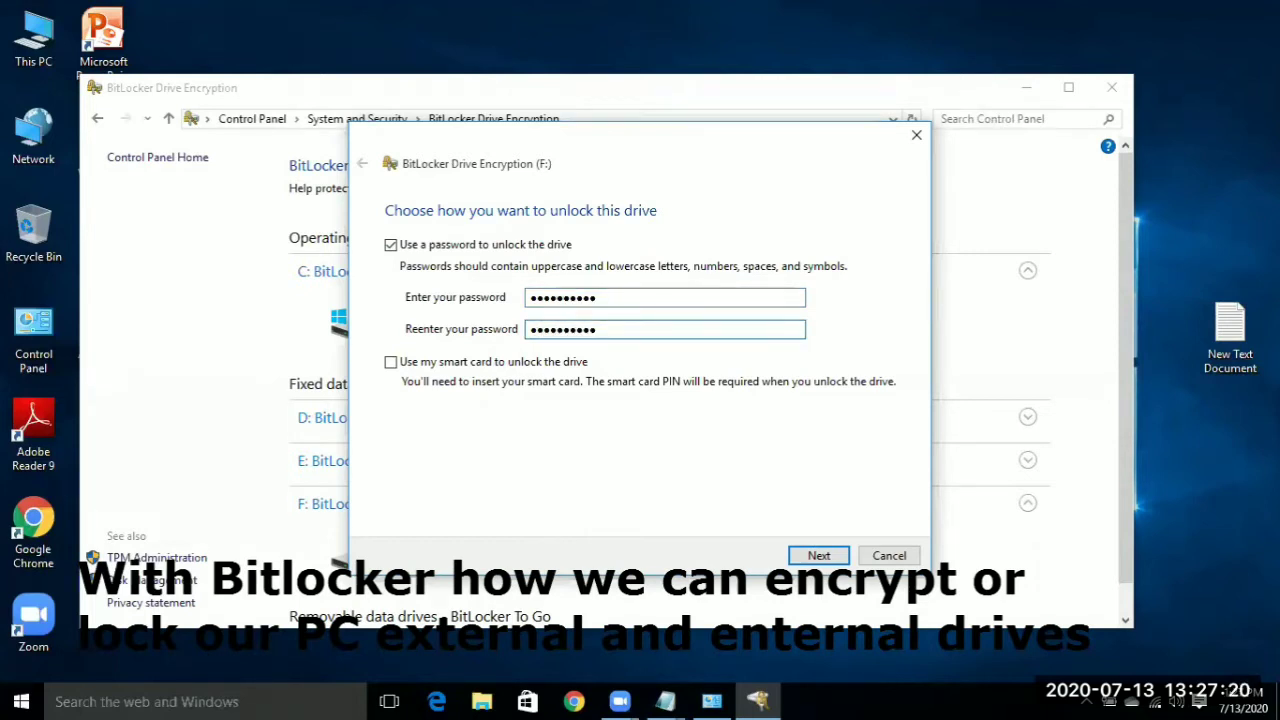
{"action": "left_click", "coordinate": [819, 556]}
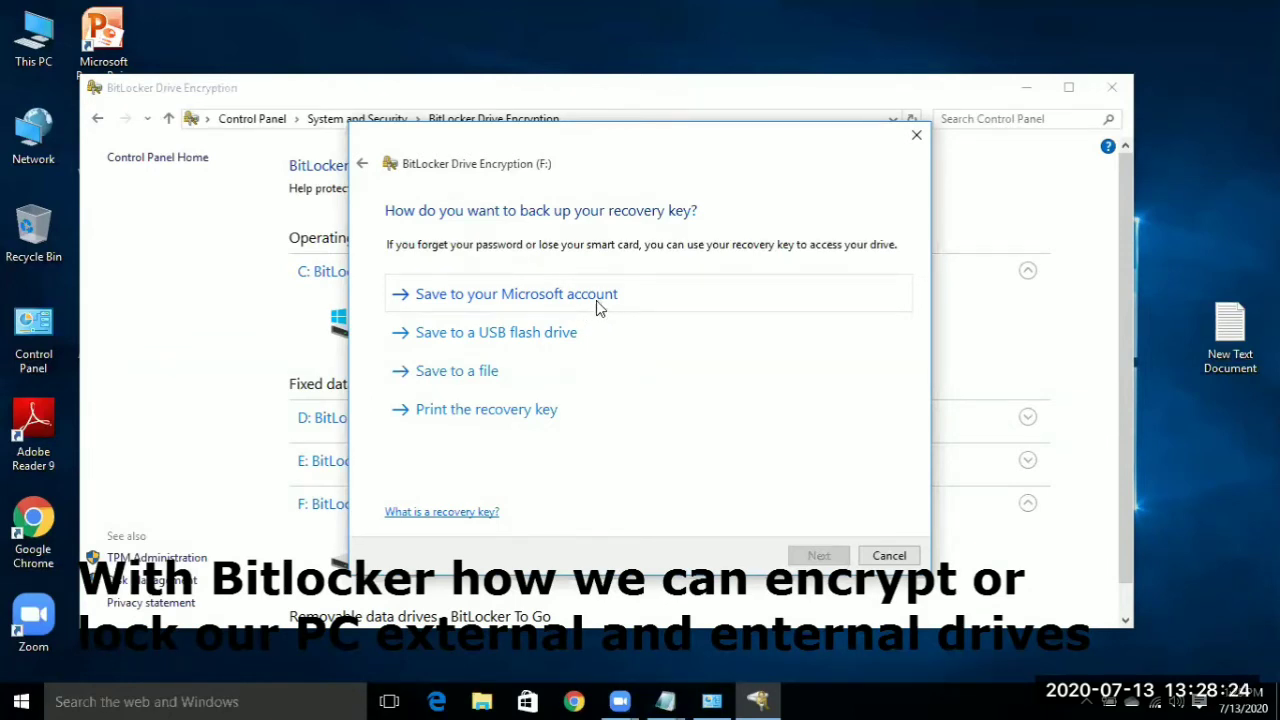
- Select the onedrive.live.com/recoverykey address in the desktop notes, minimize Notepad, and switch to Chrome
{"action": "double_click", "coordinate": [1226, 328]}
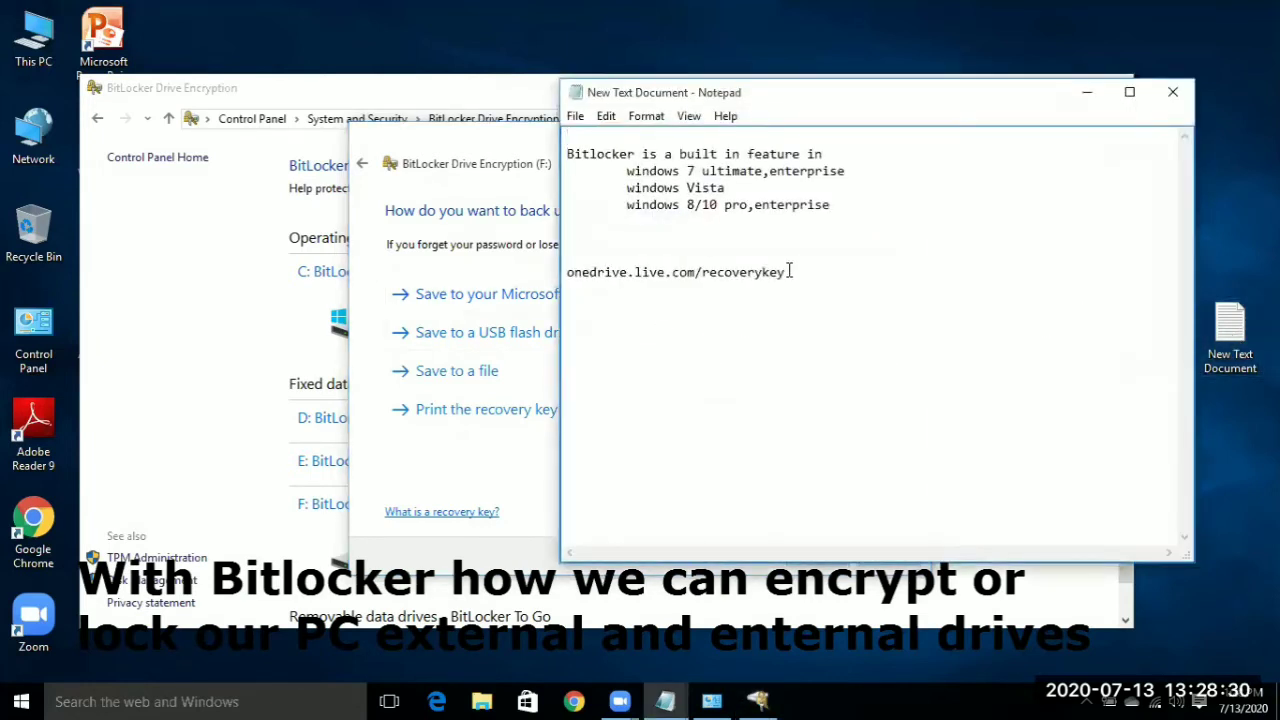
{"action": "left_click_drag", "start_coordinate": [787, 273], "coordinate": [556, 282]}
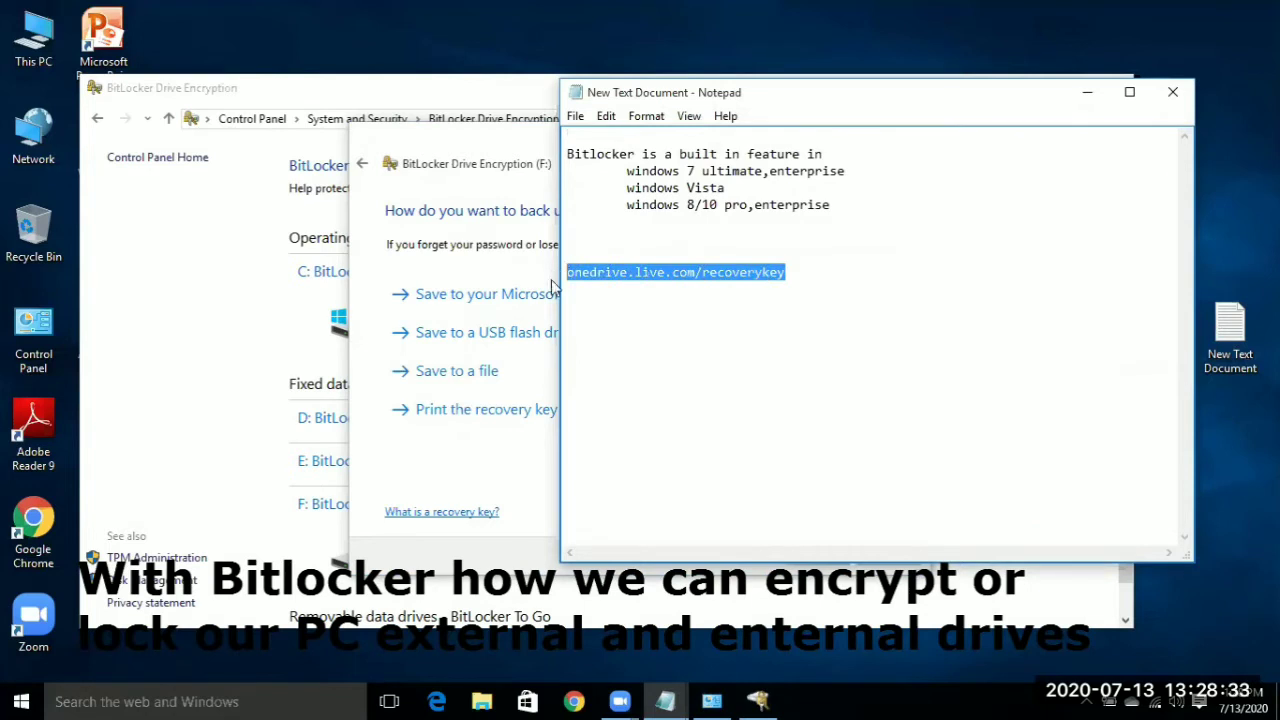
{"action": "left_click", "coordinate": [723, 292]}
{"action": "left_click_drag", "start_coordinate": [786, 273], "coordinate": [566, 273]}
{"action": "key", "text": "ctrl+c"}
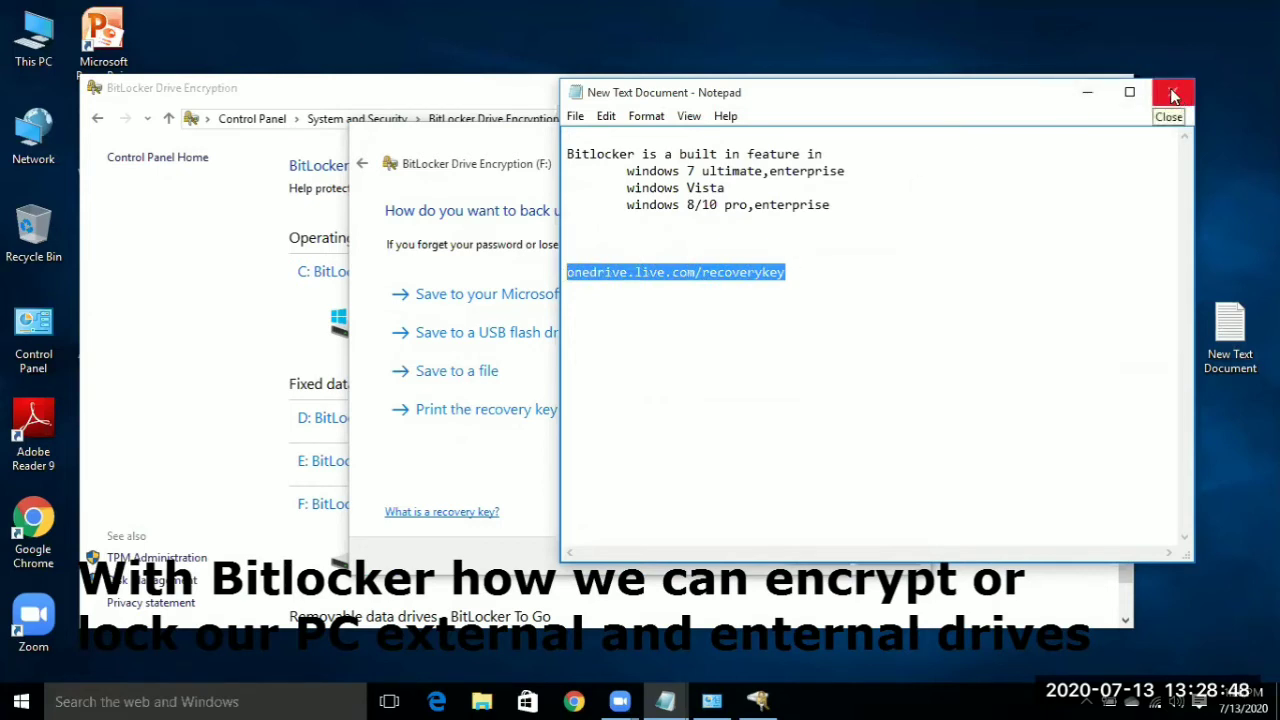
{"action": "left_click", "coordinate": [1088, 94]}
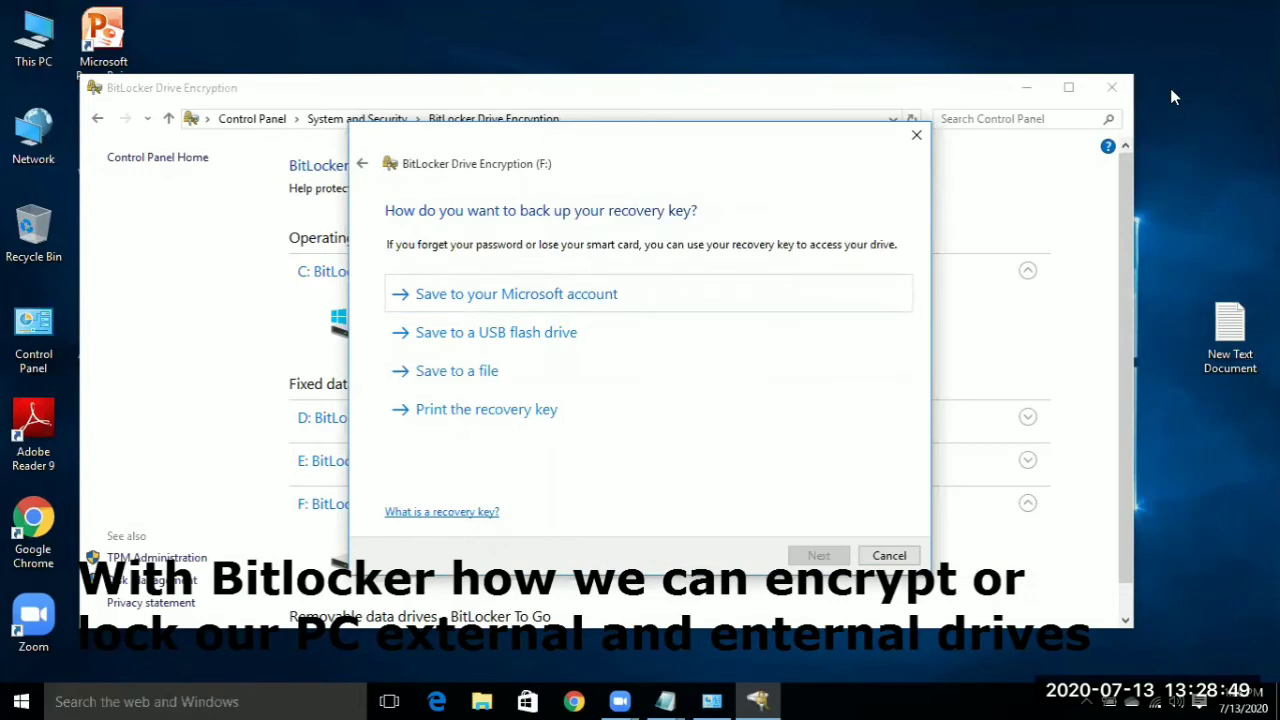
{"action": "left_click", "coordinate": [574, 701]}
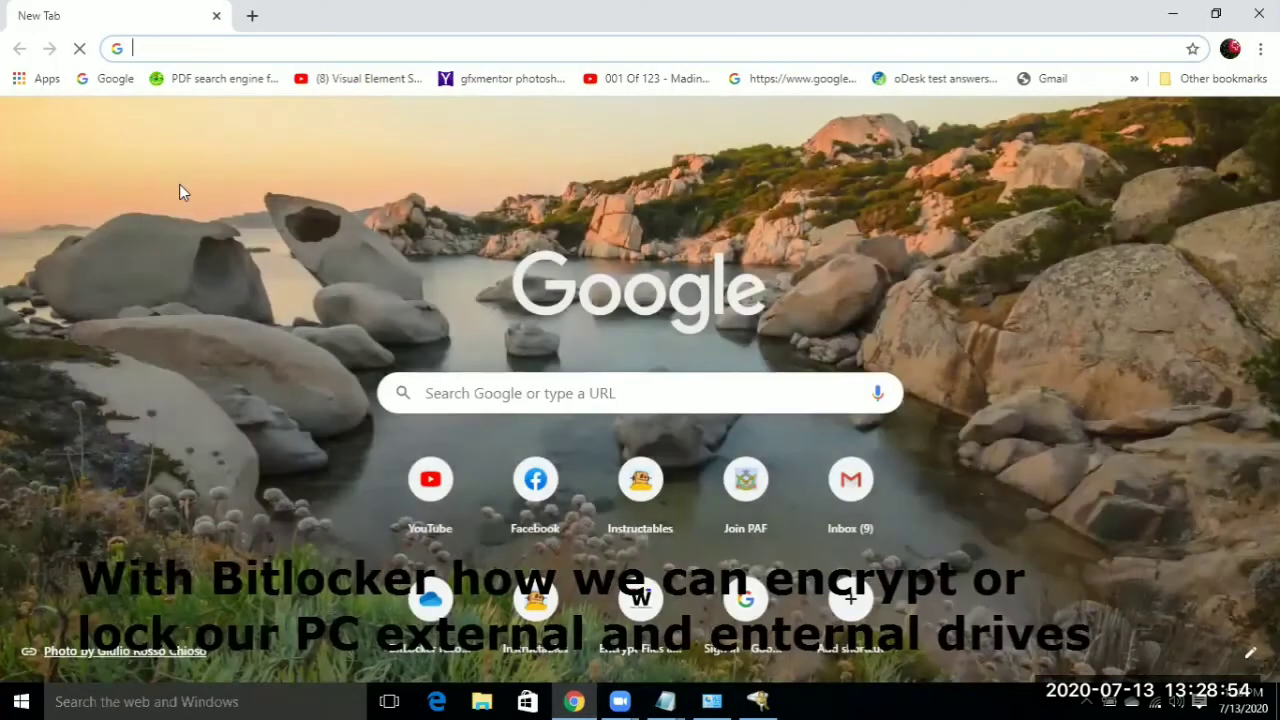
- Load the pasted onedrive.live.com/recoverykey page, confirm no keys are stored, and close Chrome
{"action": "left_click", "coordinate": [141, 47]}
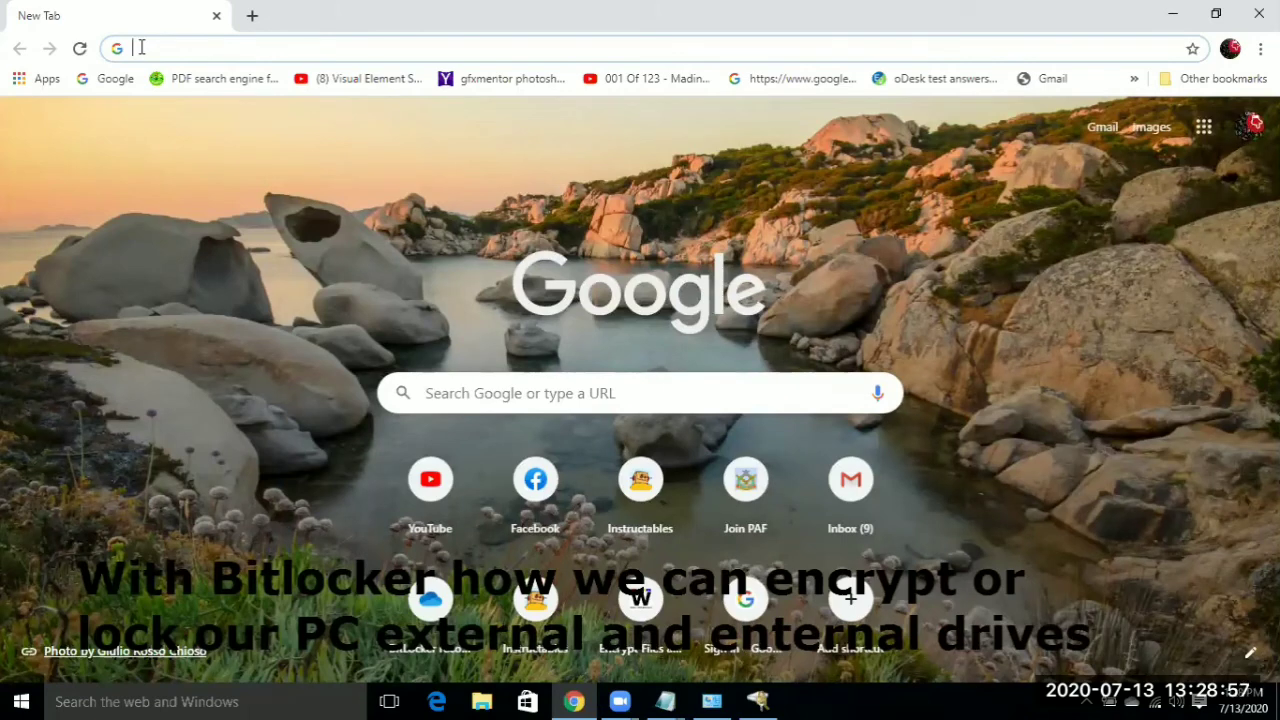
{"action": "key", "text": "ctrl+v"}
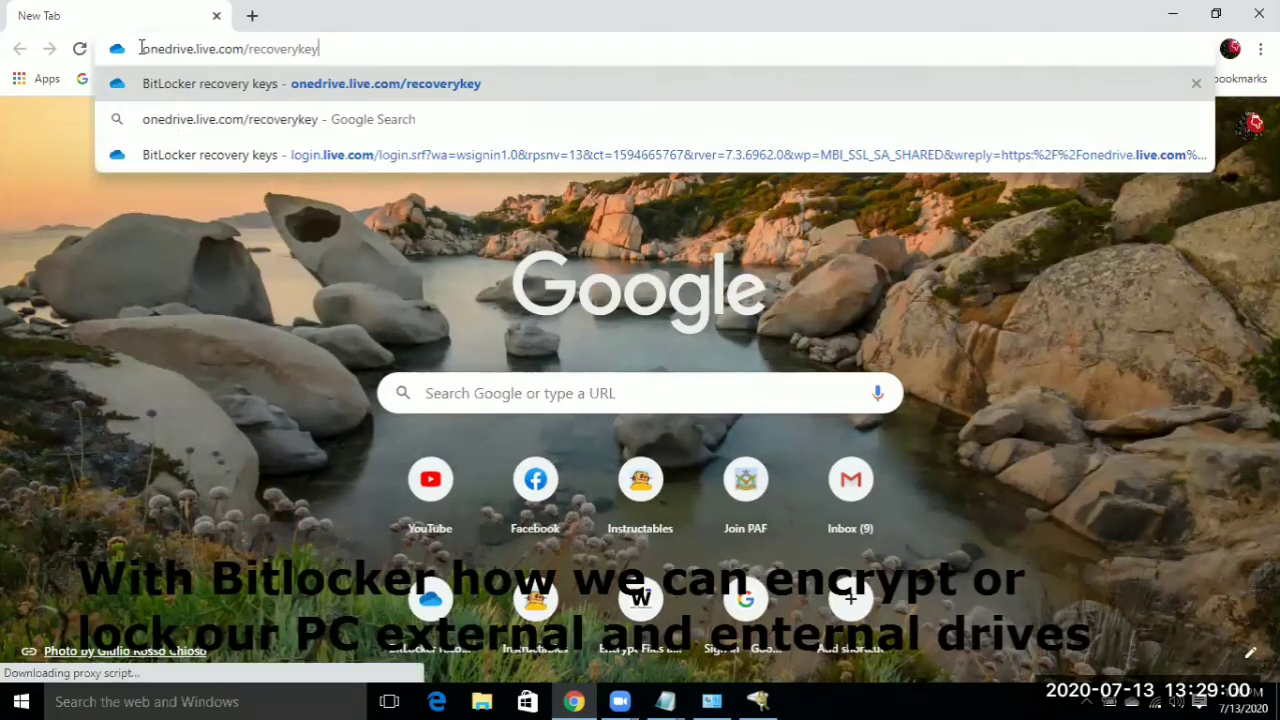
{"action": "key", "text": "Return"}
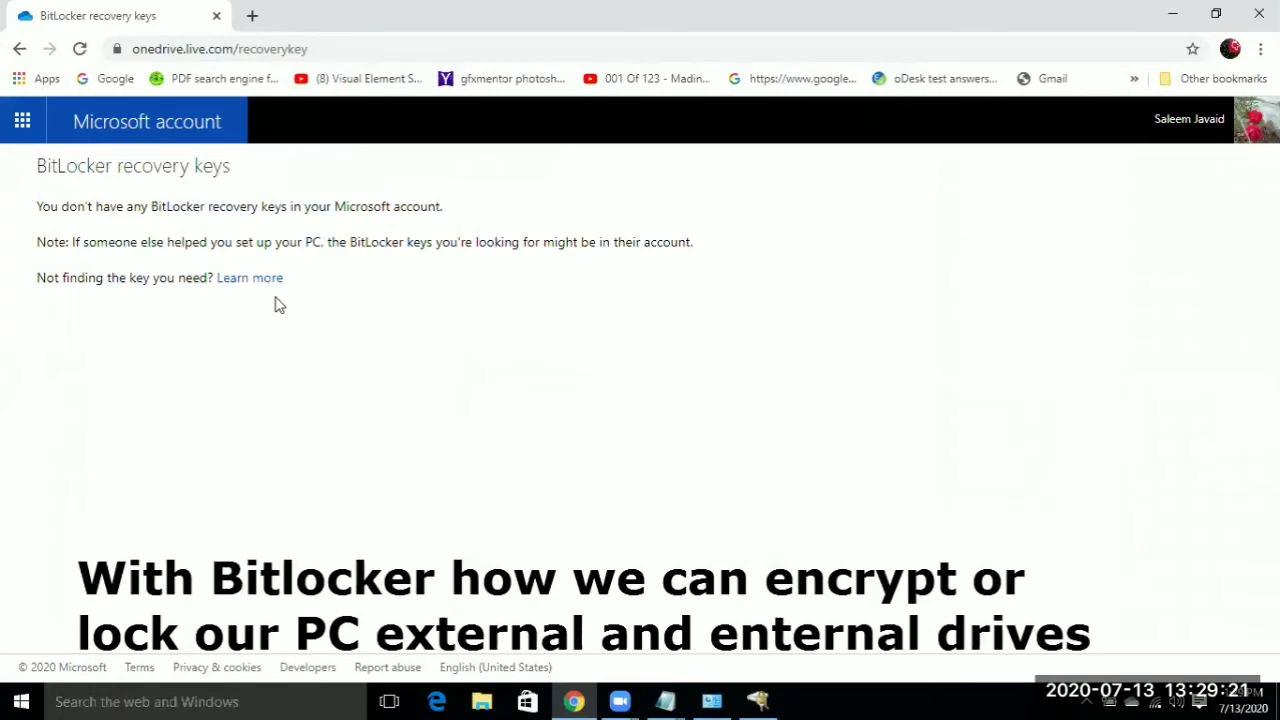
{"action": "left_click", "coordinate": [1262, 12]}
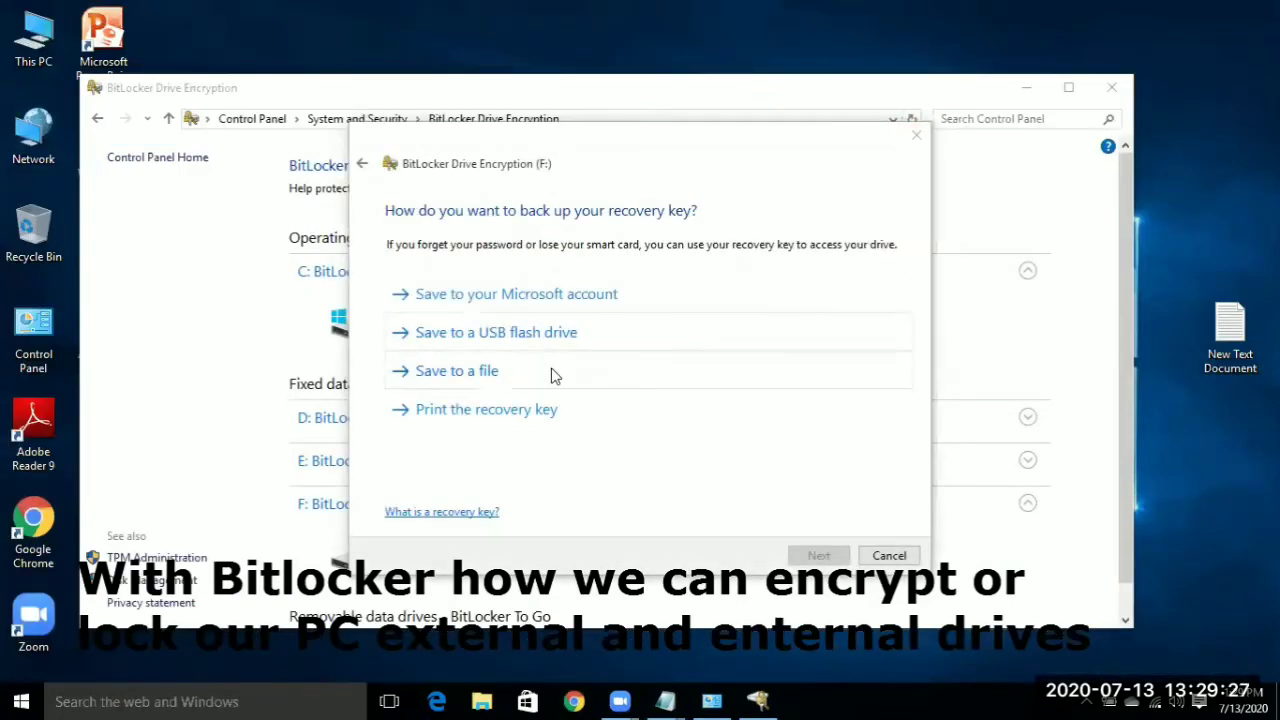
- Save the recovery key to a text file on the Desktop with the default name, confirming saving on this PC
{"action": "left_click", "coordinate": [457, 378]}
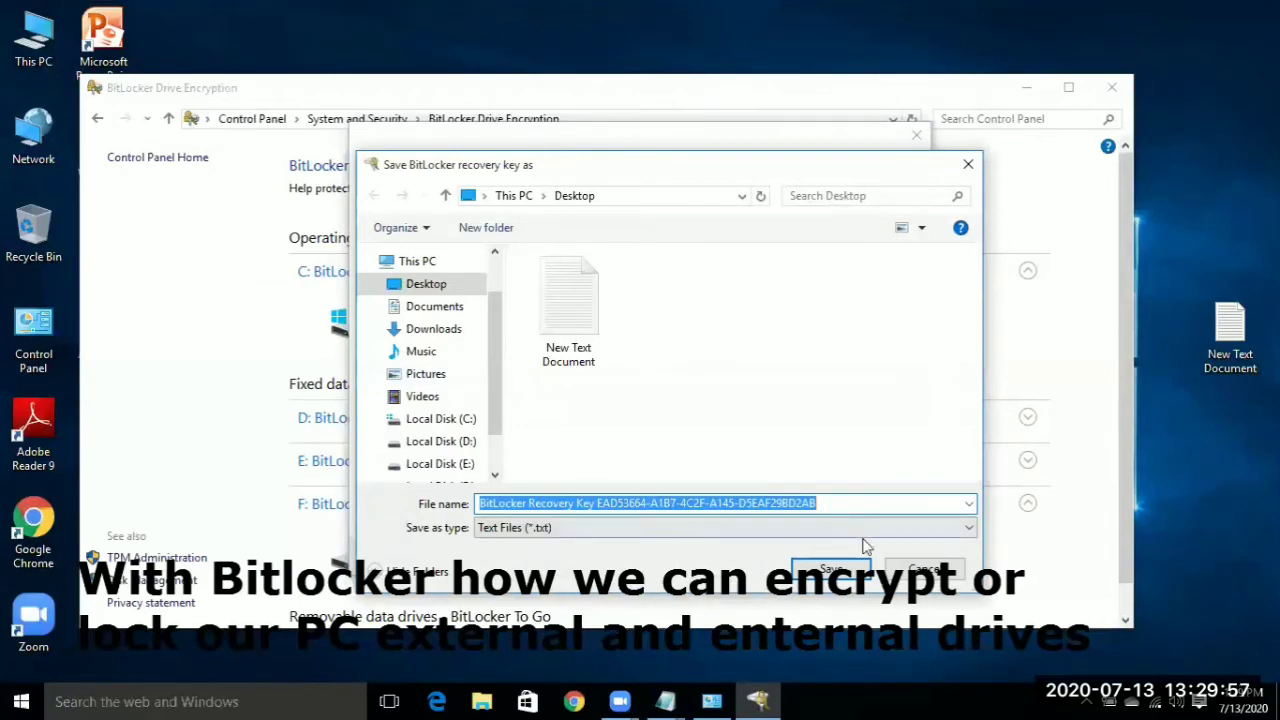
{"action": "left_click", "coordinate": [848, 572]}
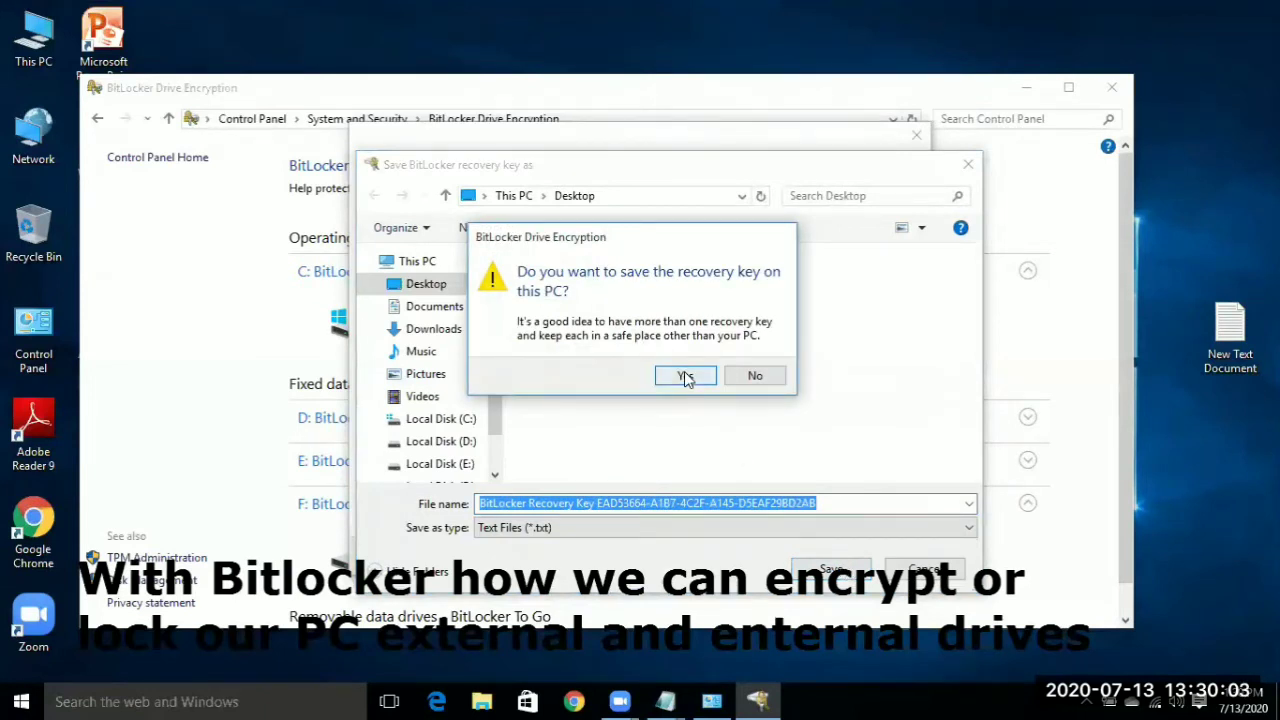
{"action": "left_click", "coordinate": [686, 377]}
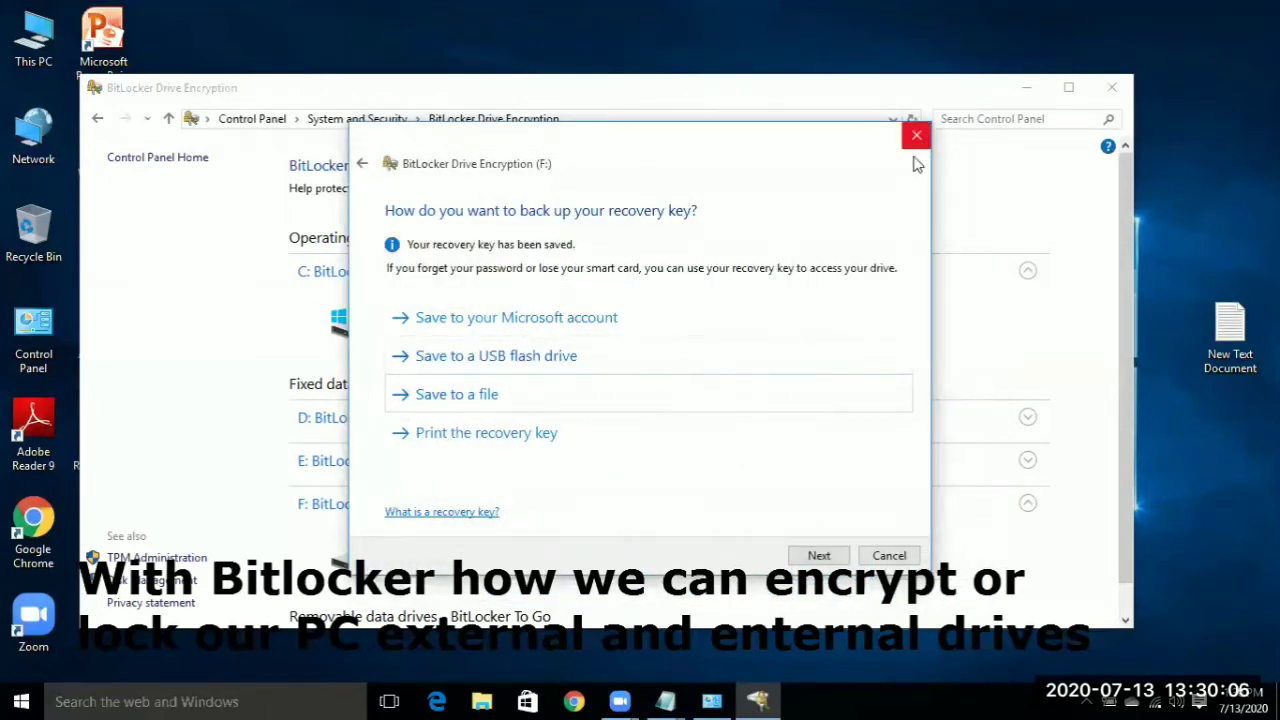
{"action": "left_click", "coordinate": [820, 556]}
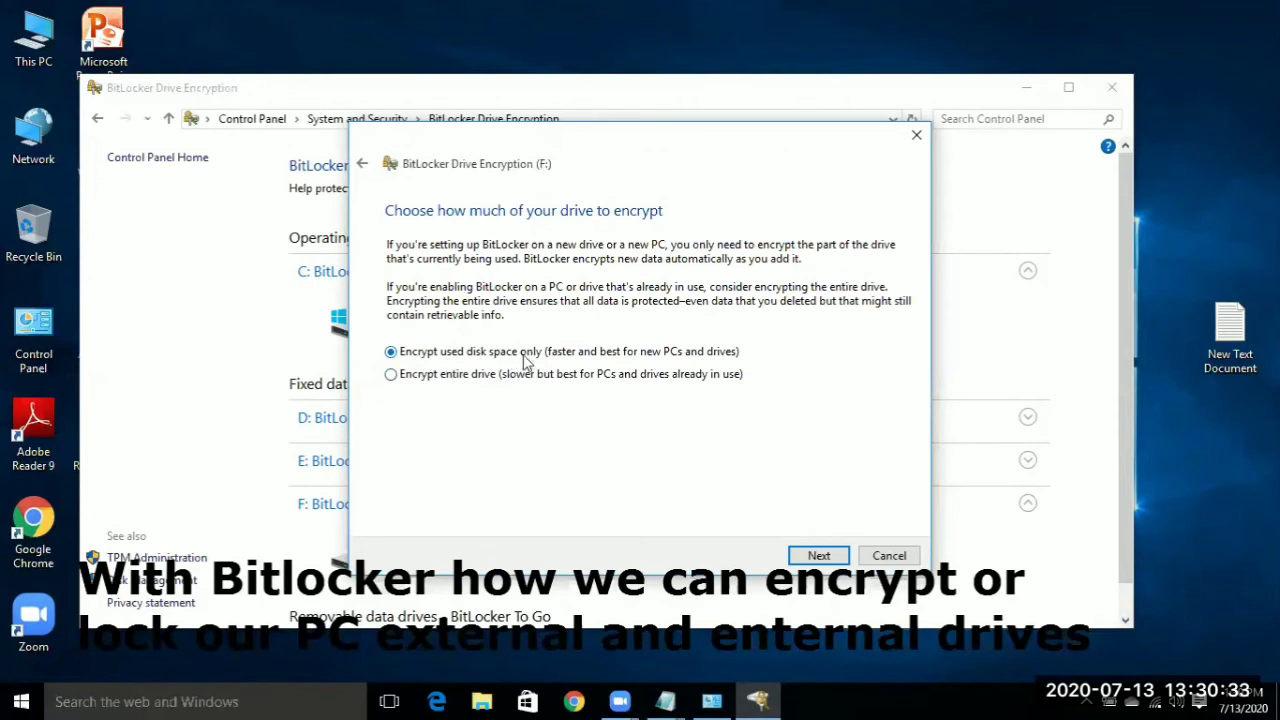
- Choose 'Encrypt entire drive' for F: and start encrypting
{"action": "left_click", "coordinate": [390, 375]}
{"action": "left_click", "coordinate": [818, 556]}
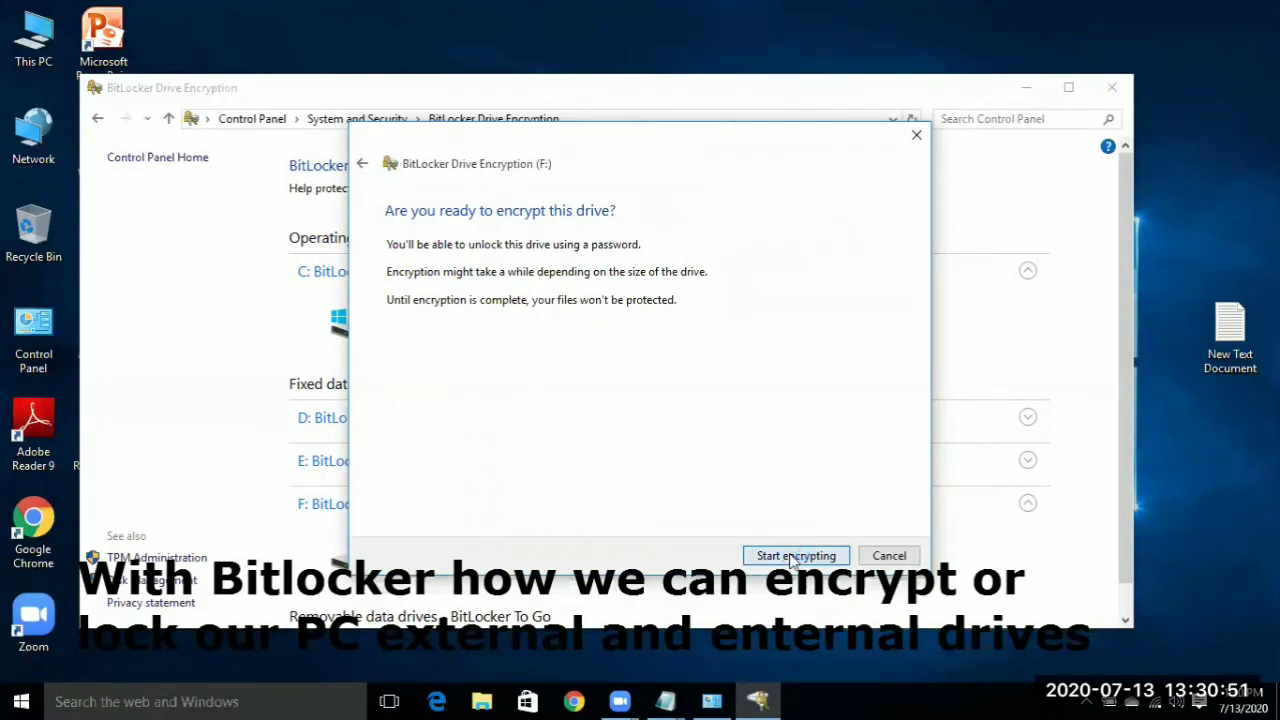
{"action": "left_click", "coordinate": [793, 556]}
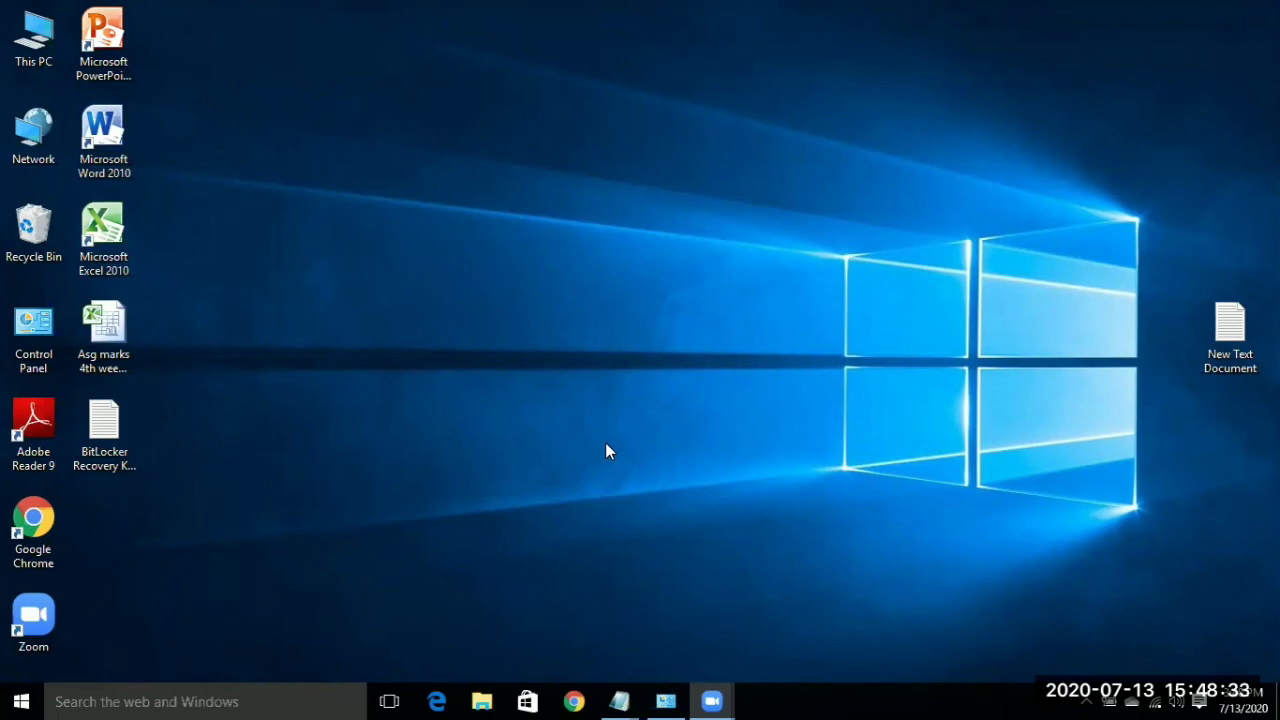
{"action": "double_click", "coordinate": [40, 45]}
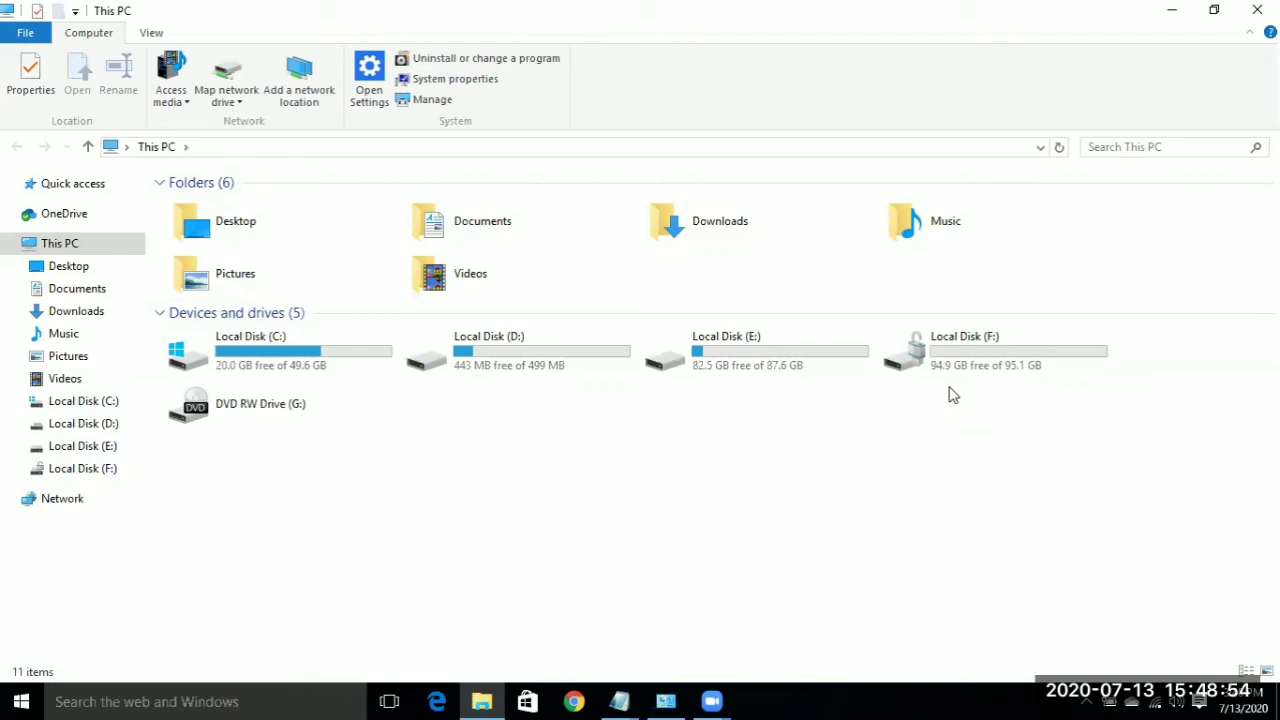
{"action": "left_click", "coordinate": [1172, 14]}
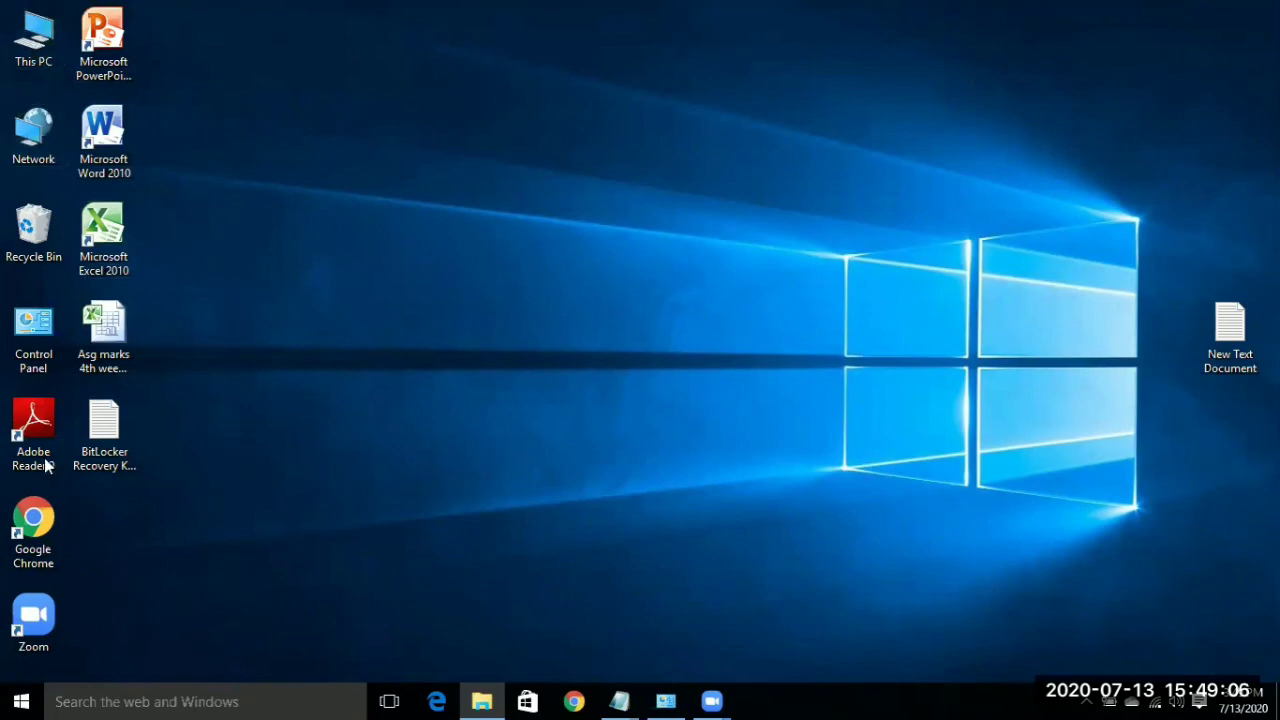
{"action": "double_click", "coordinate": [33, 325]}
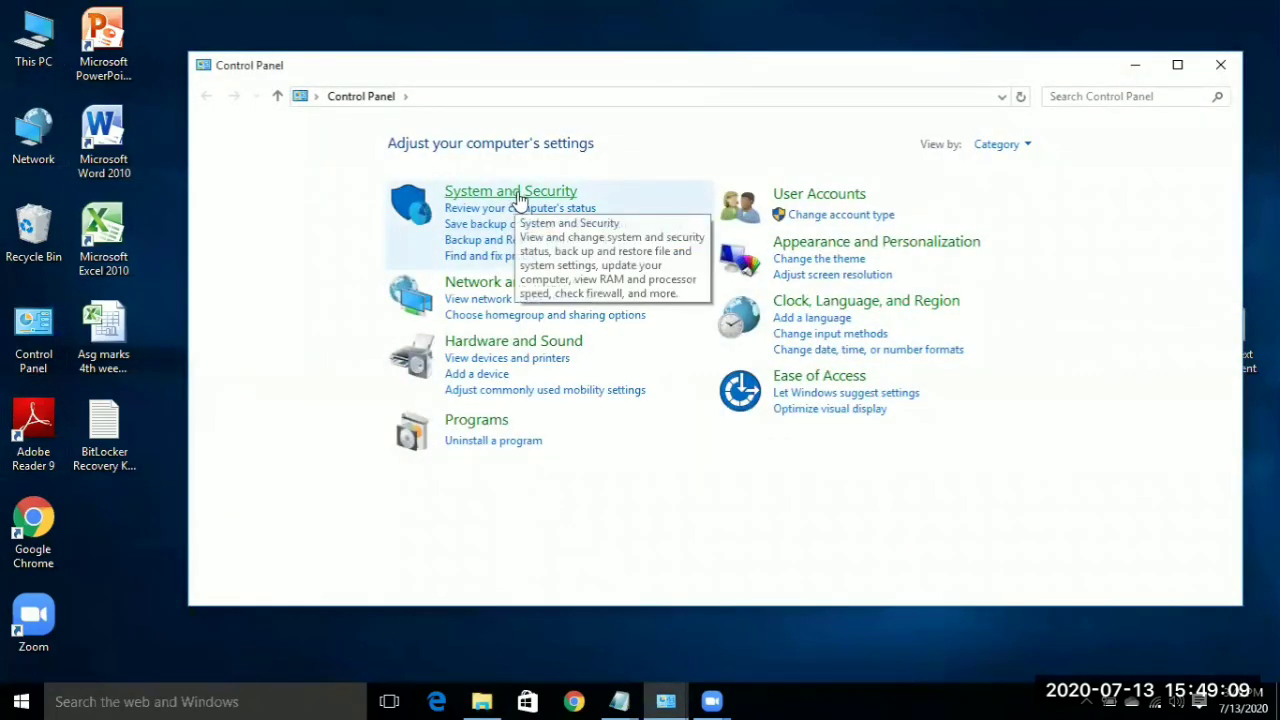
{"action": "left_click", "coordinate": [517, 195]}
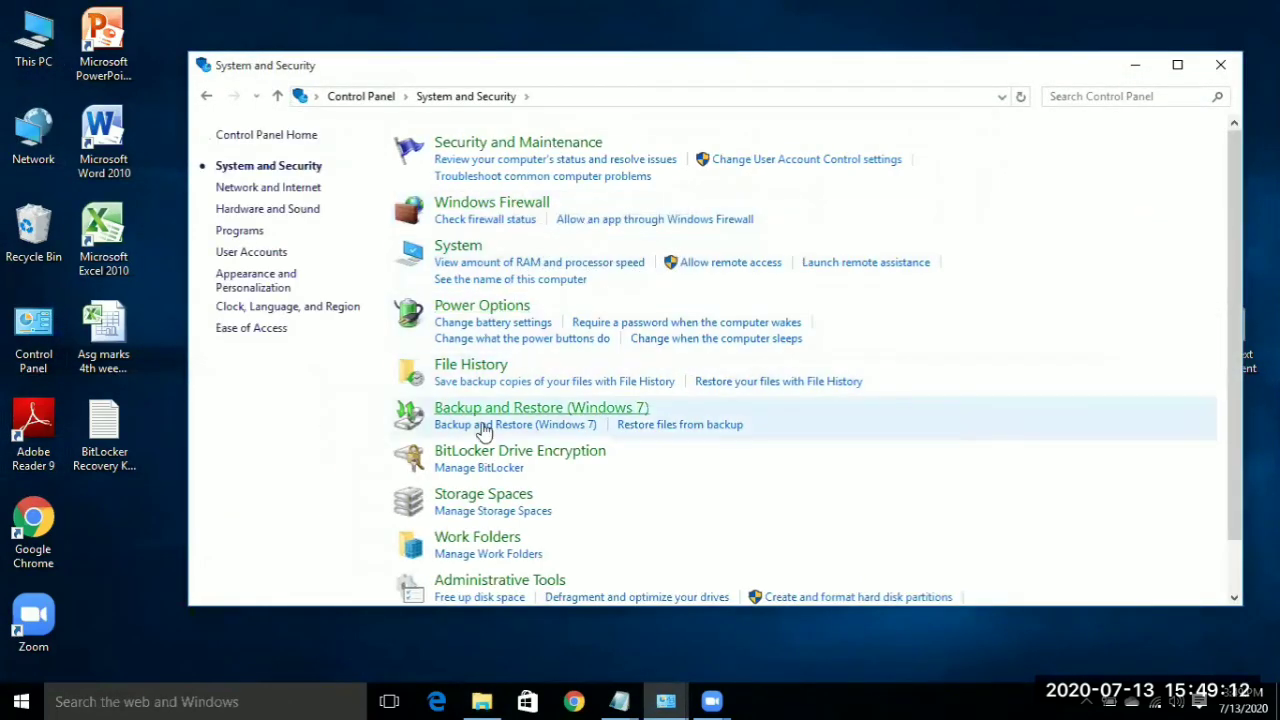
{"action": "left_click", "coordinate": [490, 452]}
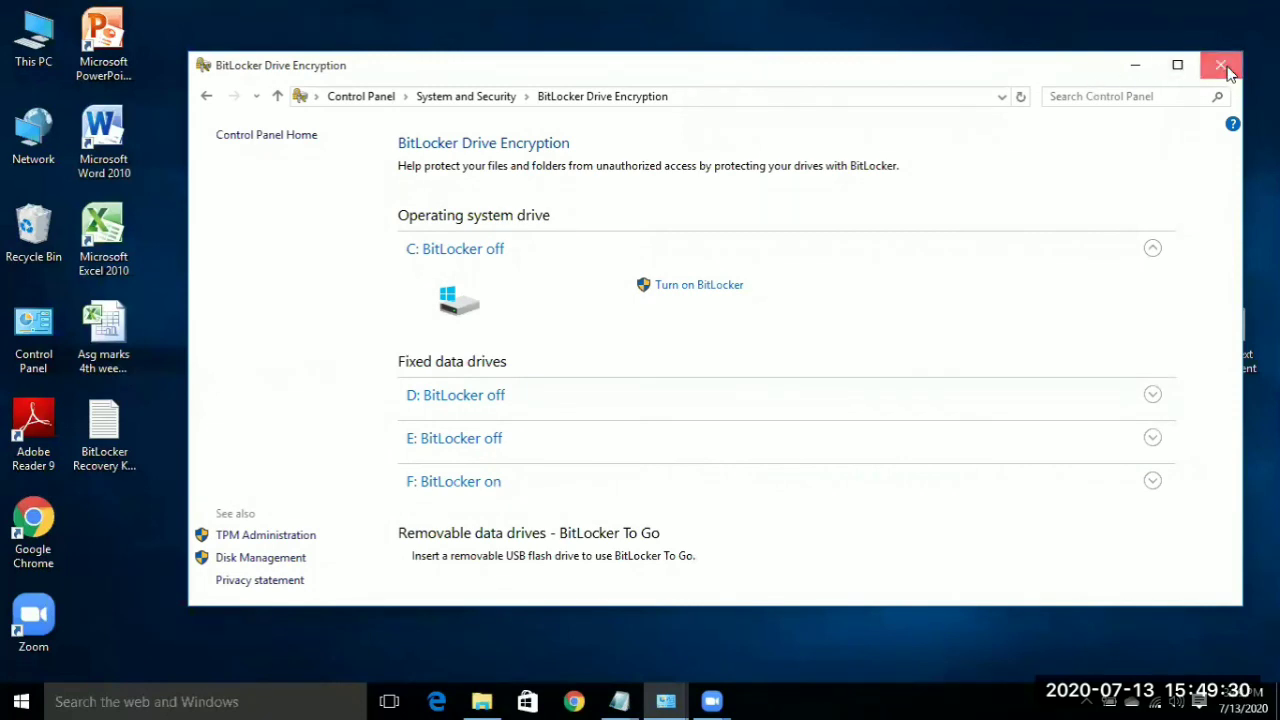
{"action": "left_click", "coordinate": [1135, 64]}
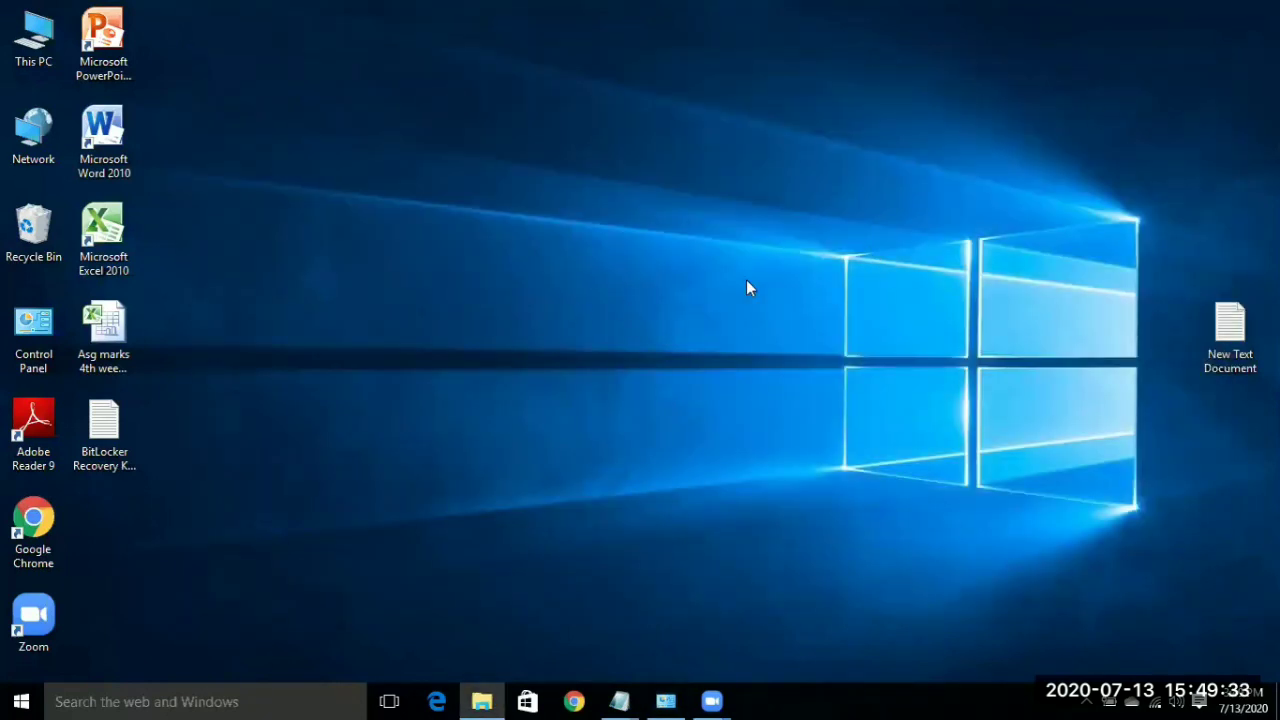